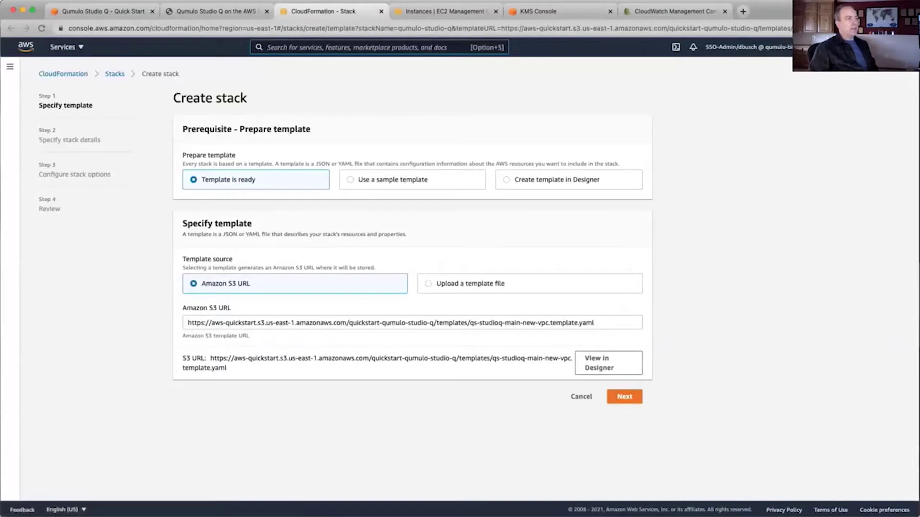
Switch stack creation to US West (Oregon) us-west-2 and name the stack PostTeam1
left_click(771, 118)
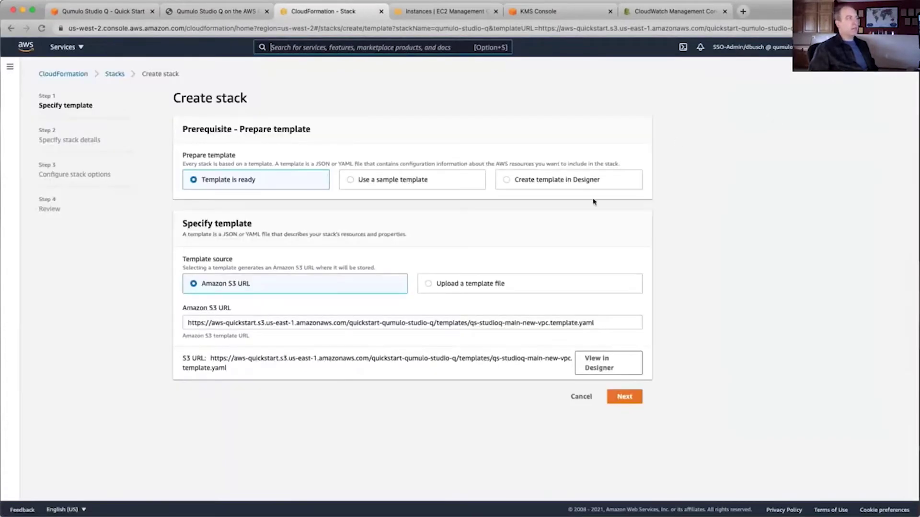
left_click(624, 397)
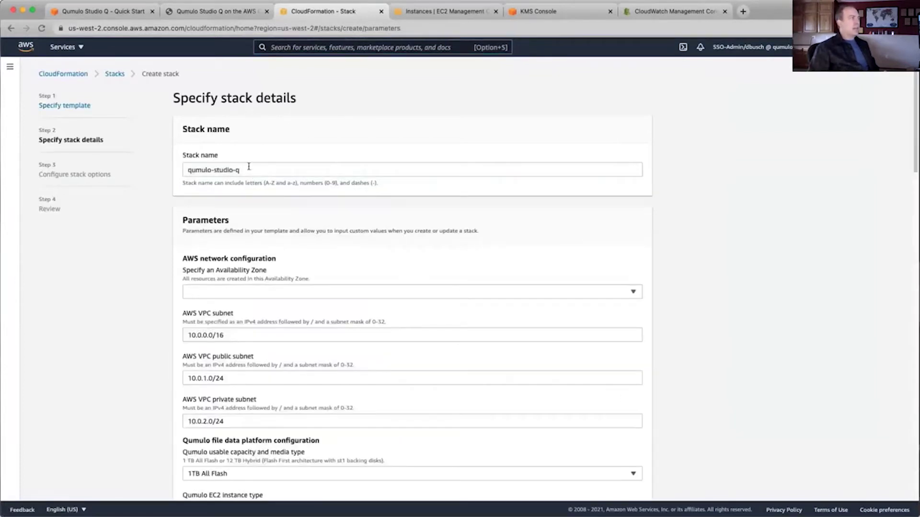
left_click_drag(249, 166, 186, 169)
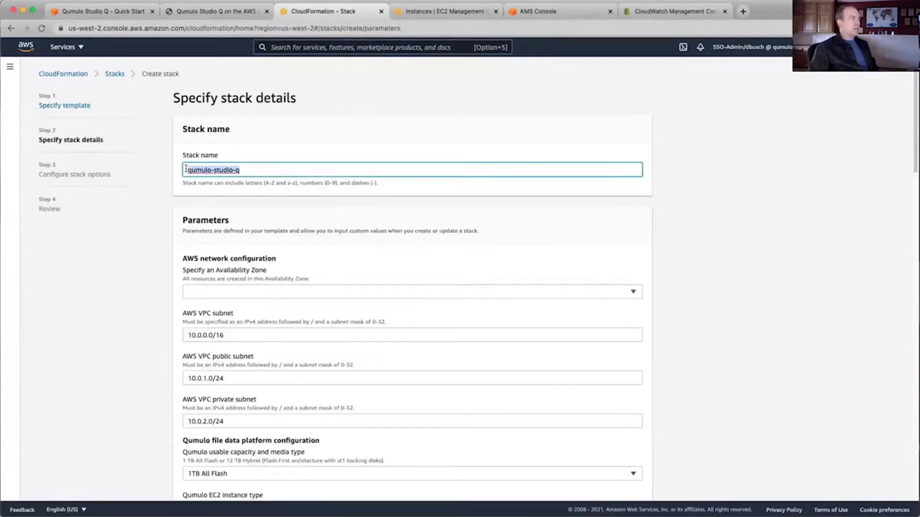
type("PostTeam1")
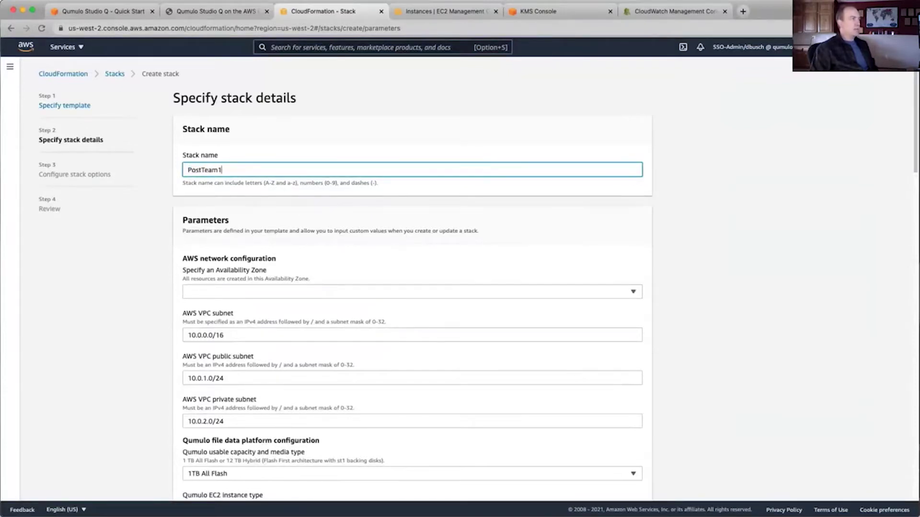
Set the availability zone to us-west-2b
left_click(207, 291)
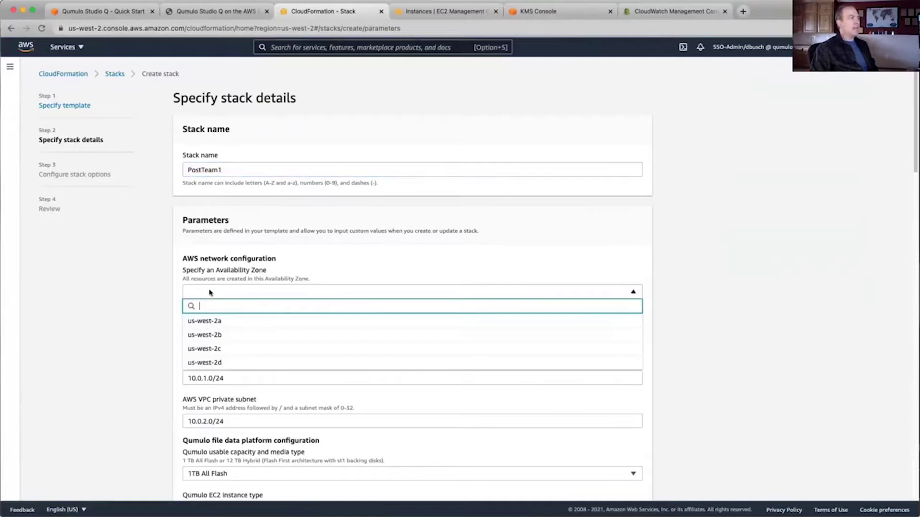
left_click(213, 332)
scroll(212, 331, "down", 5)
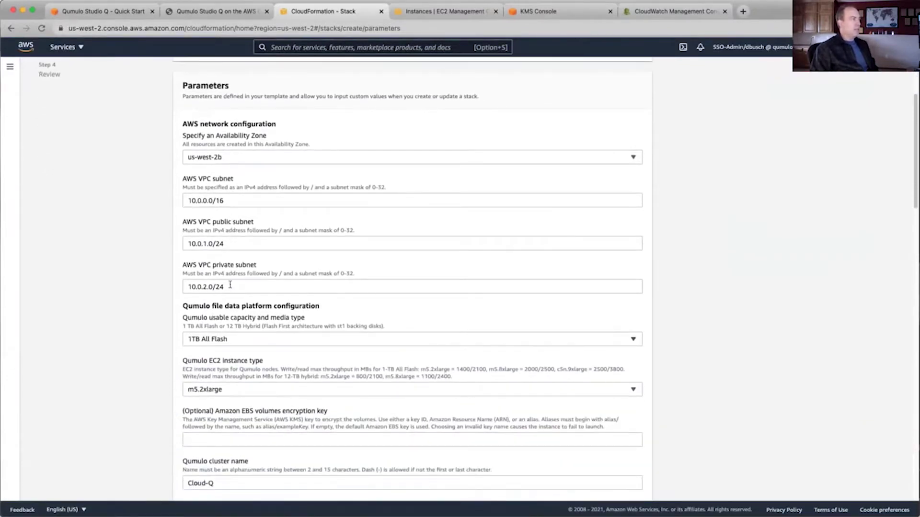
scroll(231, 292, "down", 2)
scroll(231, 292, "down", 3)
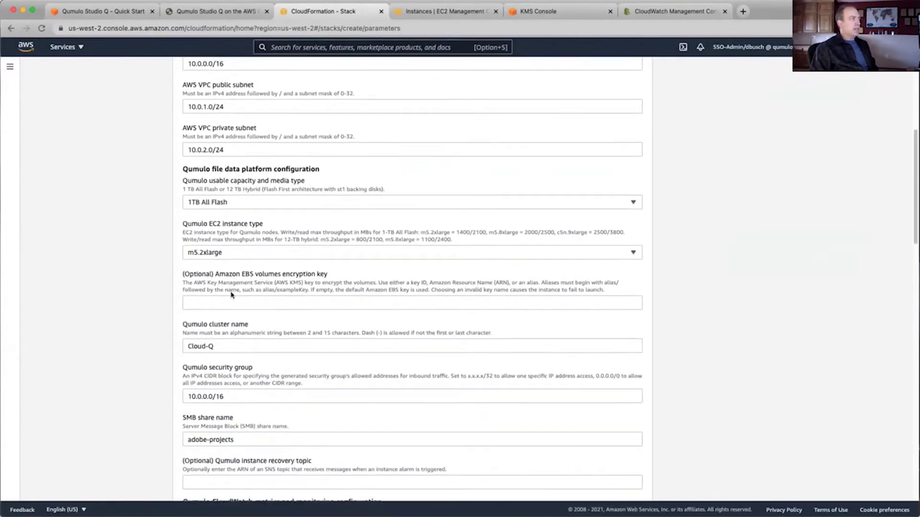
Choose 12TB Hybrid as the Qumulo capacity, then view the KMS key details
left_click(242, 201)
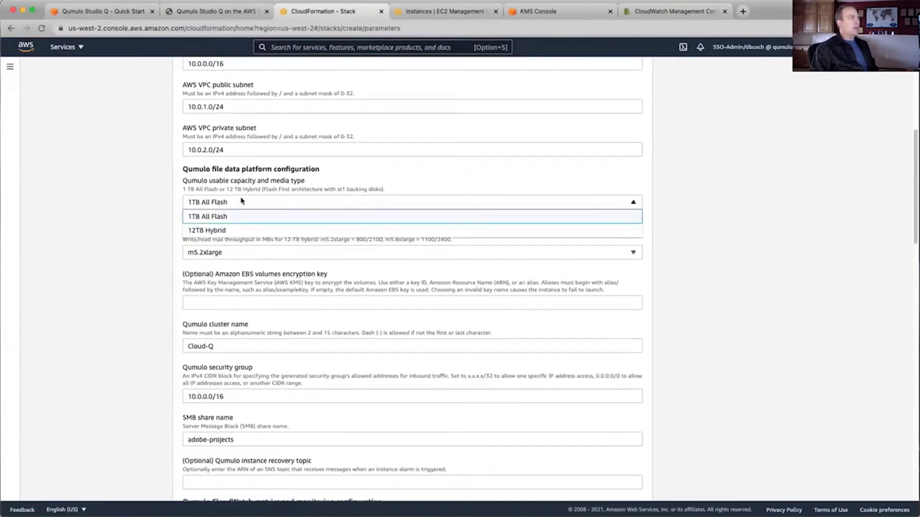
left_click(225, 232)
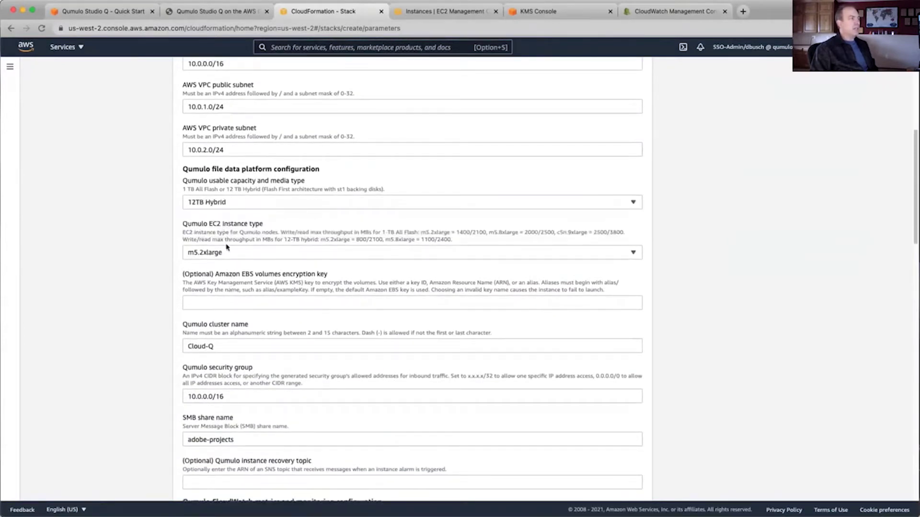
scroll(230, 274, "down", 4)
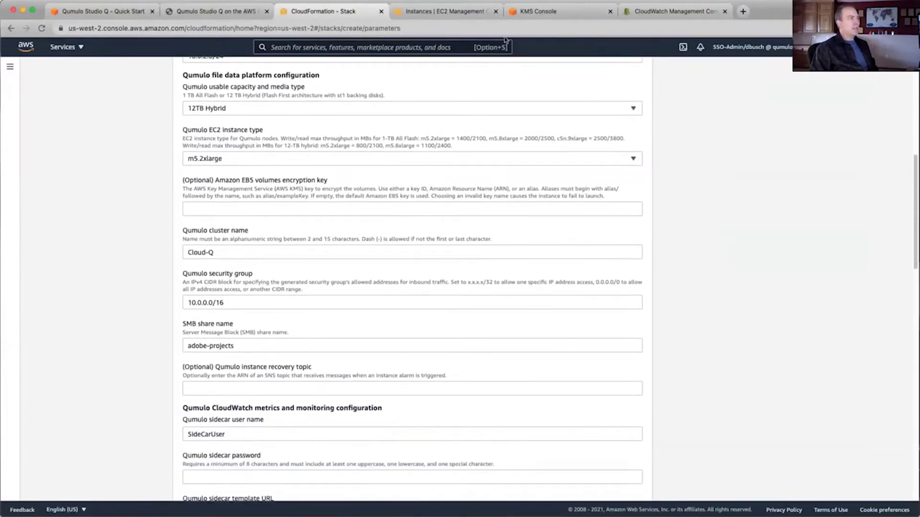
left_click(538, 15)
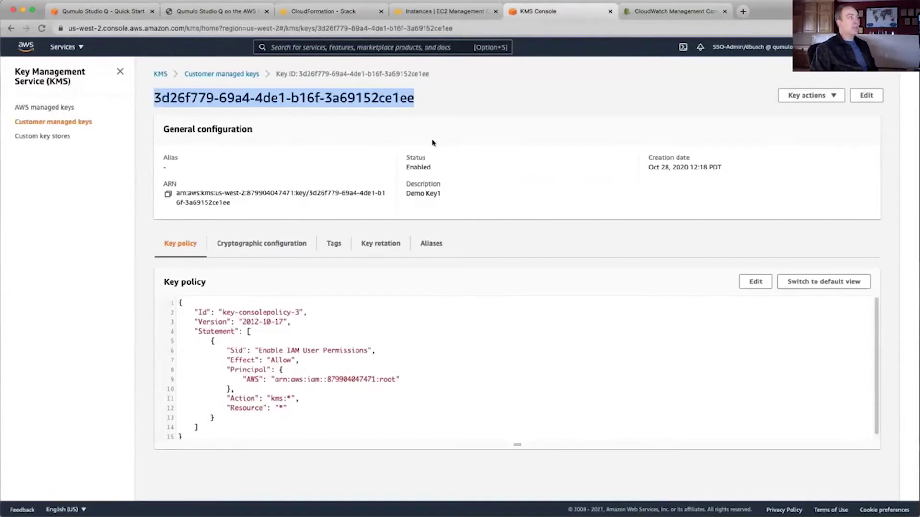
Paste the Demo Key1 KMS key ID into the EBS volumes encryption key field
left_click(235, 16)
left_click(326, 8)
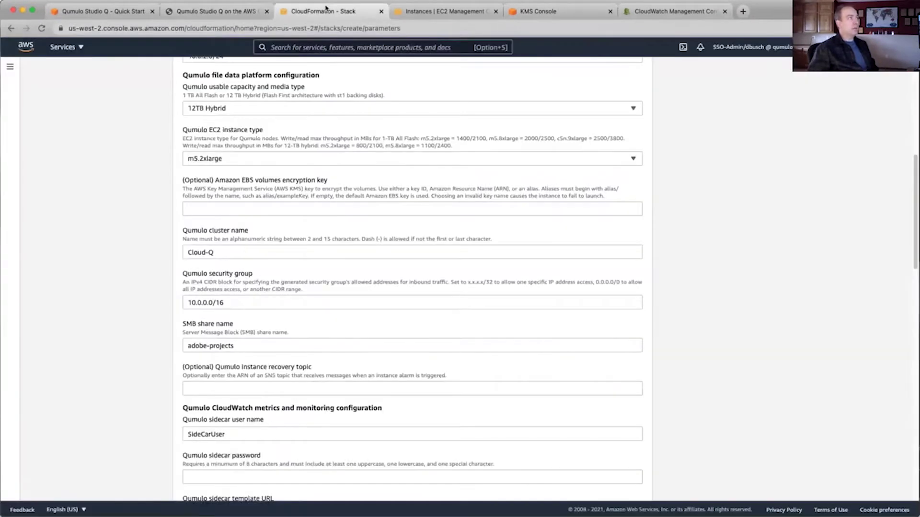
left_click(222, 205)
type("3d26f779-69a4-4de1-b16f-3a69152ce1ee")
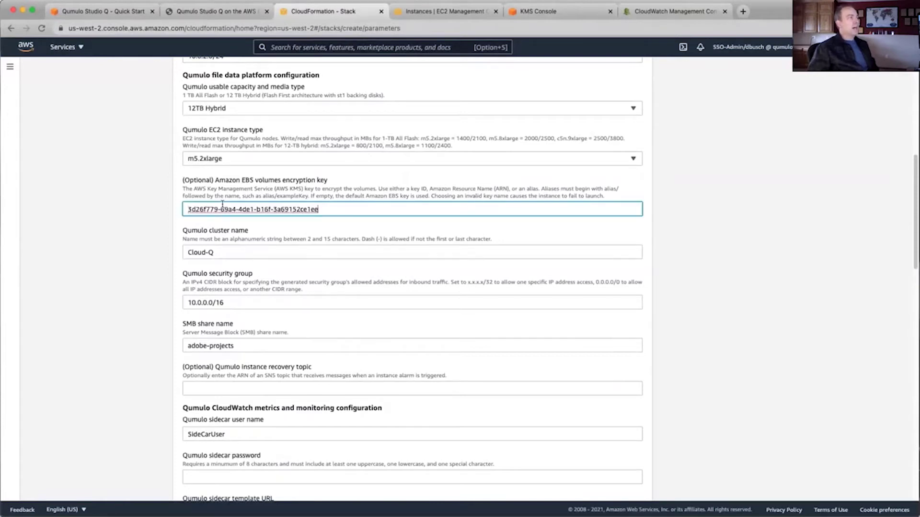
scroll(235, 280, "down", 3)
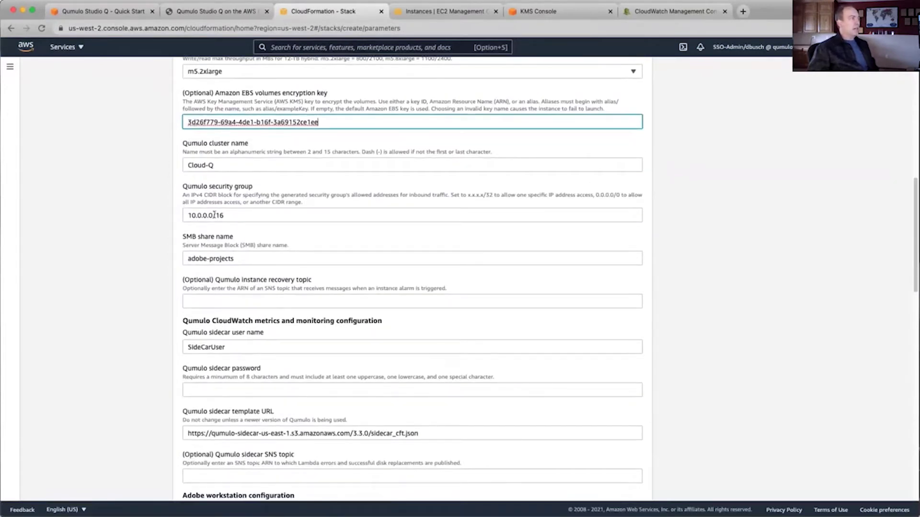
scroll(214, 215, "up", 8)
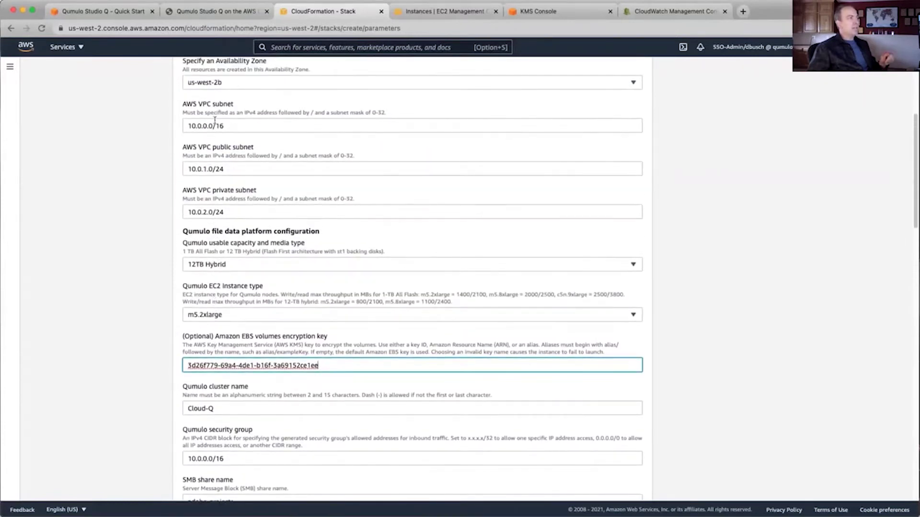
Enter a password for the Qumulo sidecar
scroll(207, 137, "down", 5)
scroll(207, 138, "down", 6)
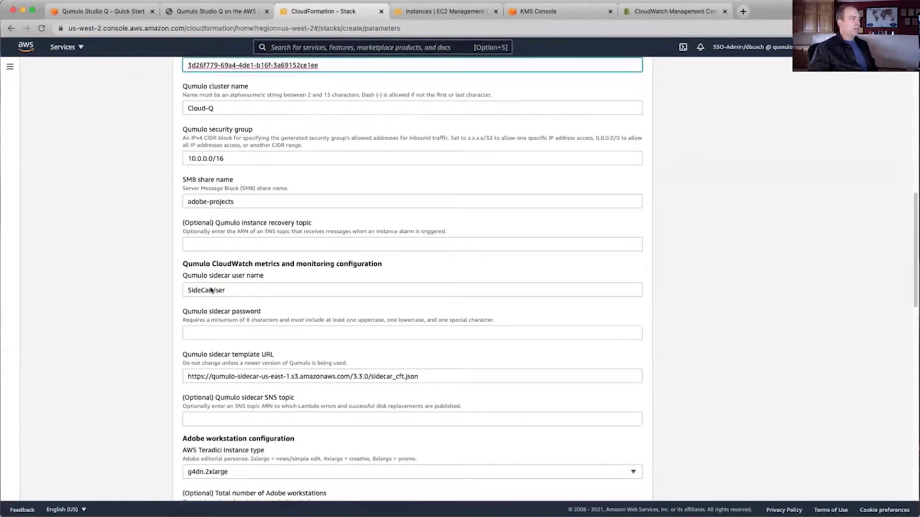
scroll(210, 278, "down", 3)
scroll(210, 271, "down", 1)
left_click(211, 249)
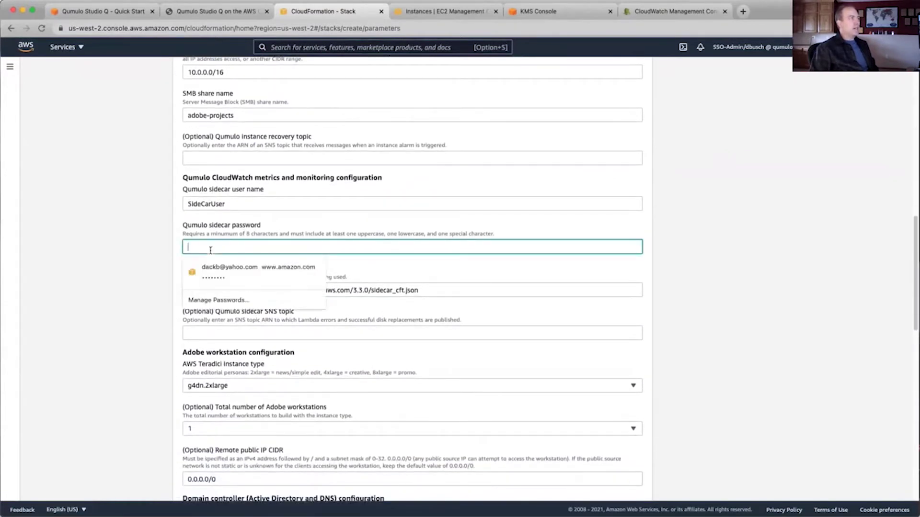
type("••••••••••")
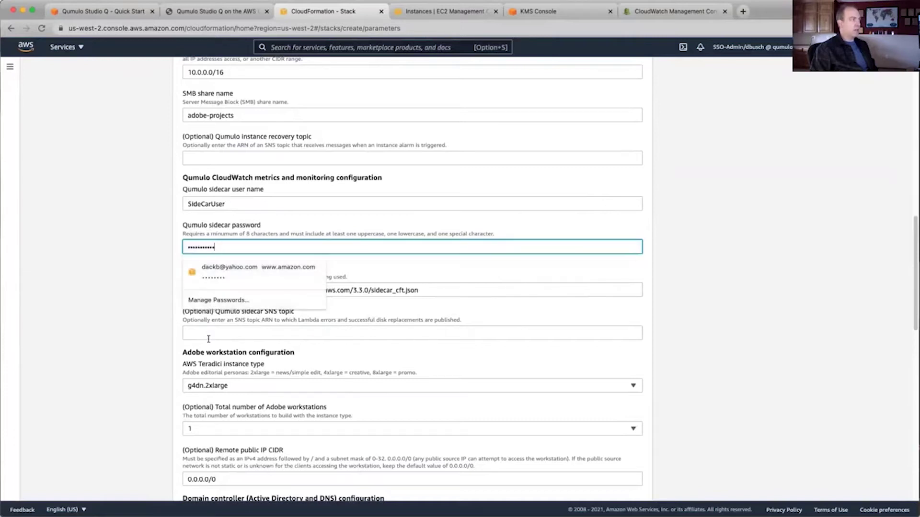
Use Teradici instance type g4dn.4xlarge with 4 Adobe workstations
left_click(209, 386)
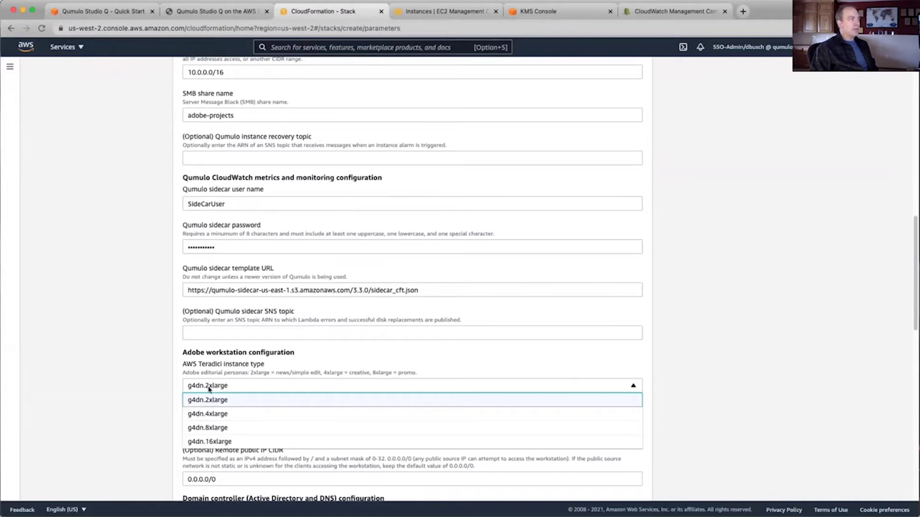
left_click(208, 415)
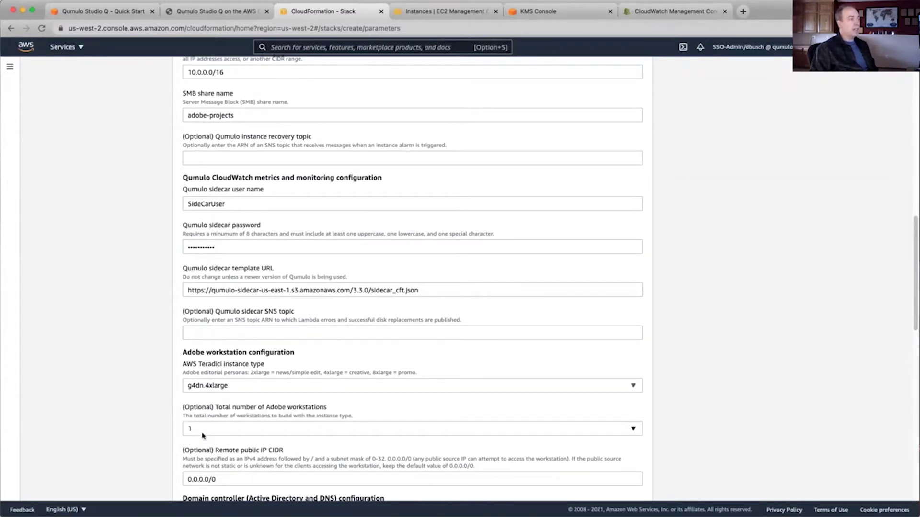
left_click(202, 436)
left_click(206, 332)
Enter the Active Directory service administrator password
scroll(237, 441, "down", 5)
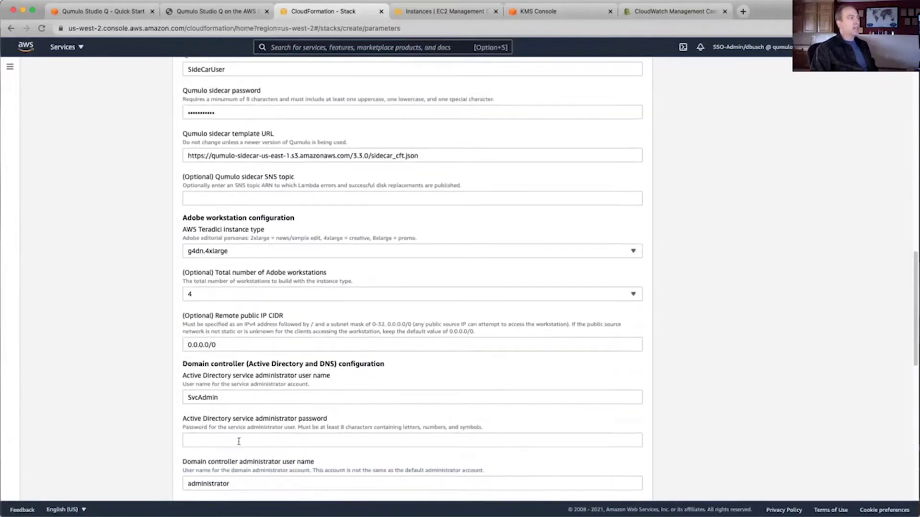
scroll(239, 441, "down", 4)
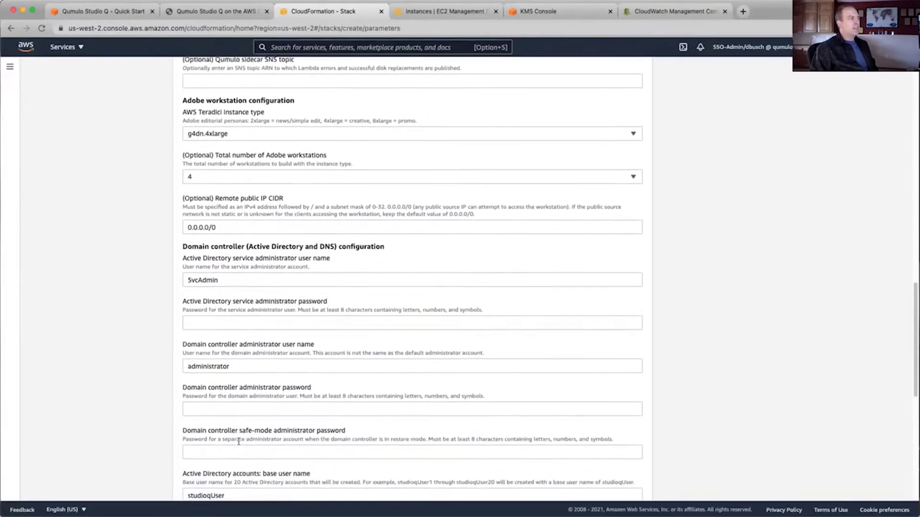
scroll(239, 442, "down", 1)
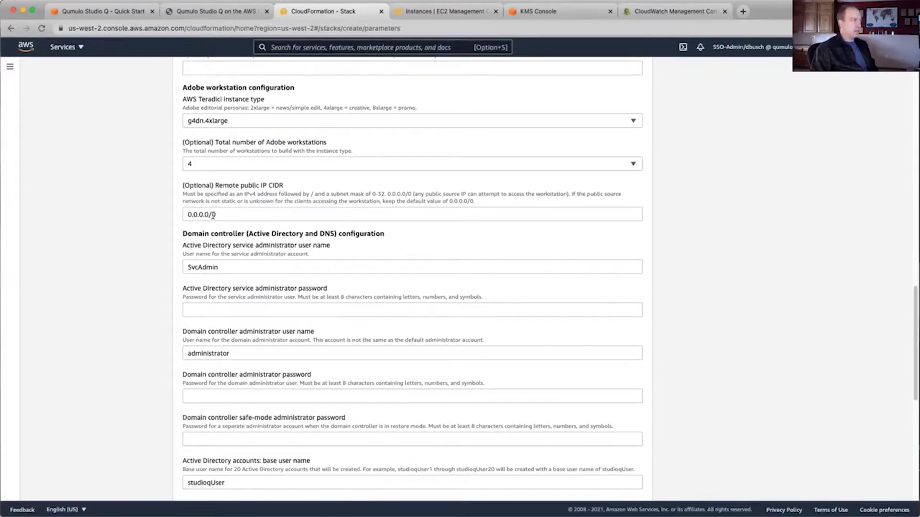
scroll(213, 216, "down", 2)
scroll(212, 215, "down", 1)
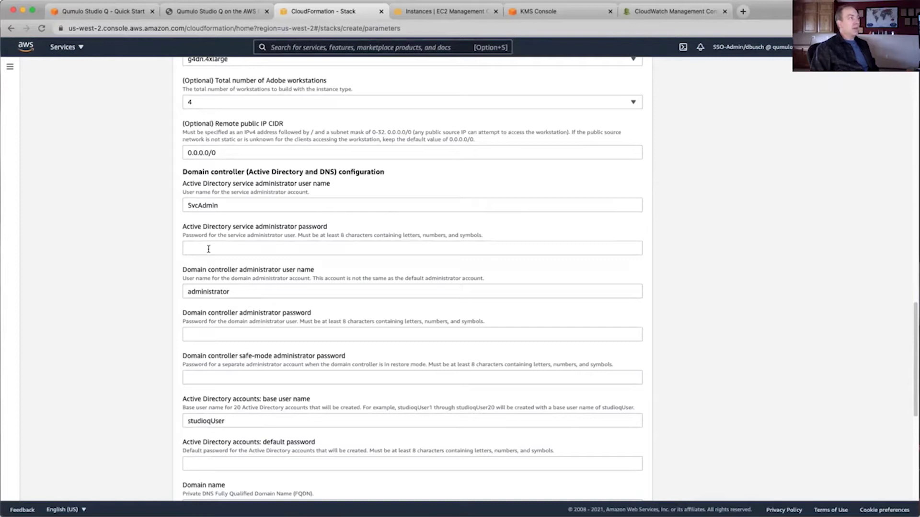
left_click(208, 249)
type("******")
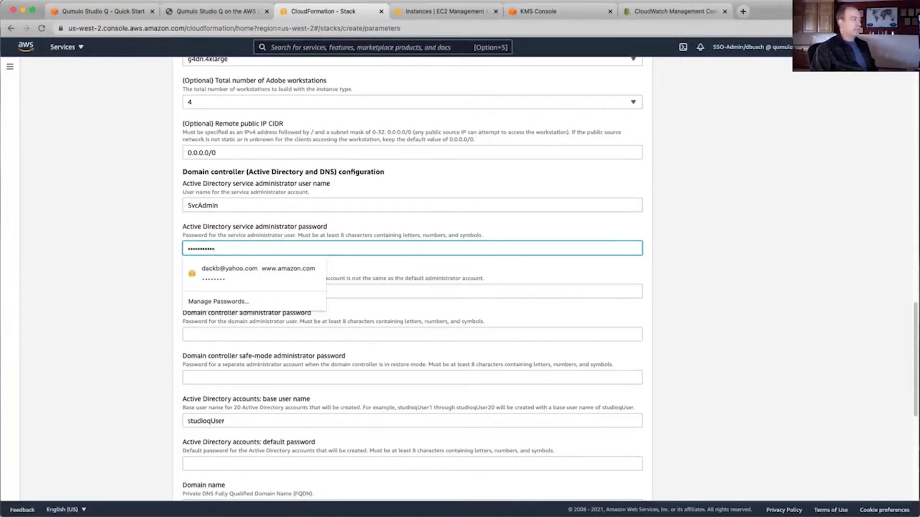
Enter the domain controller administrator password
left_click(216, 335)
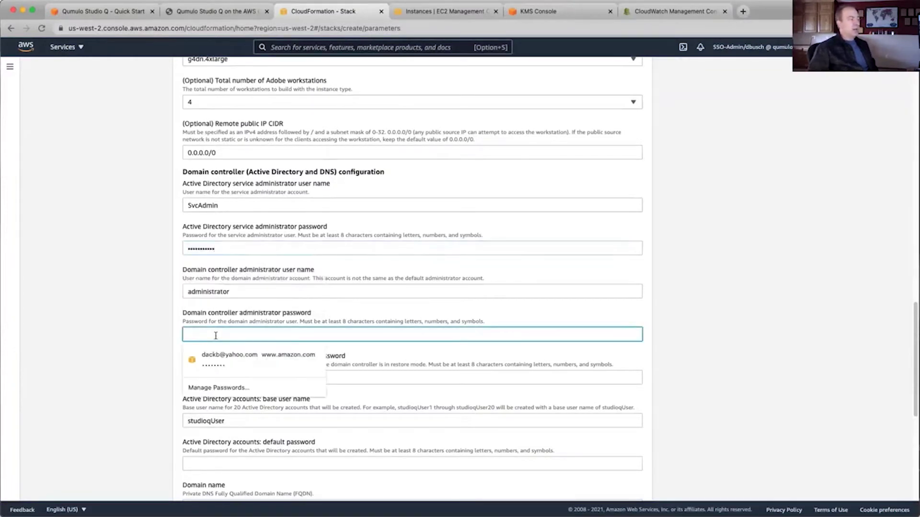
type("*******")
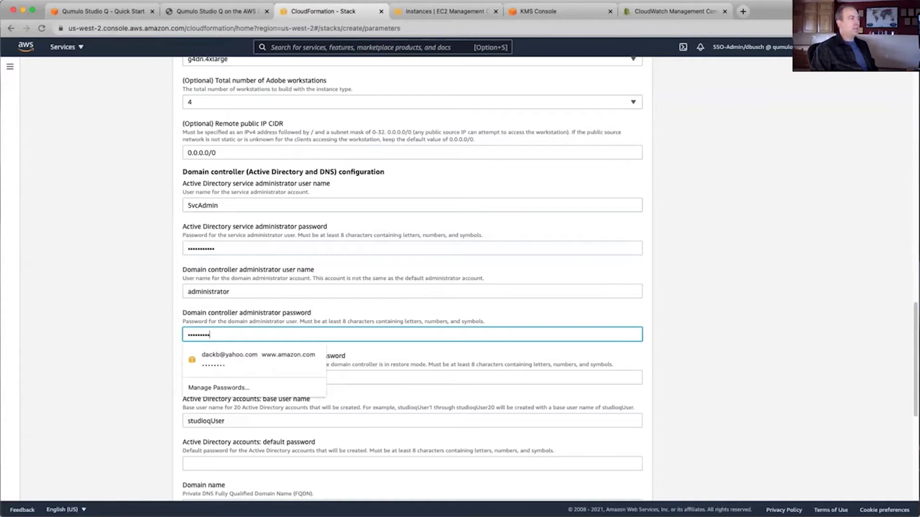
type("*****")
left_click(236, 424)
scroll(236, 423, "down", 3)
Enter the safe-mode administrator and default Active Directory account passwords
left_click(228, 275)
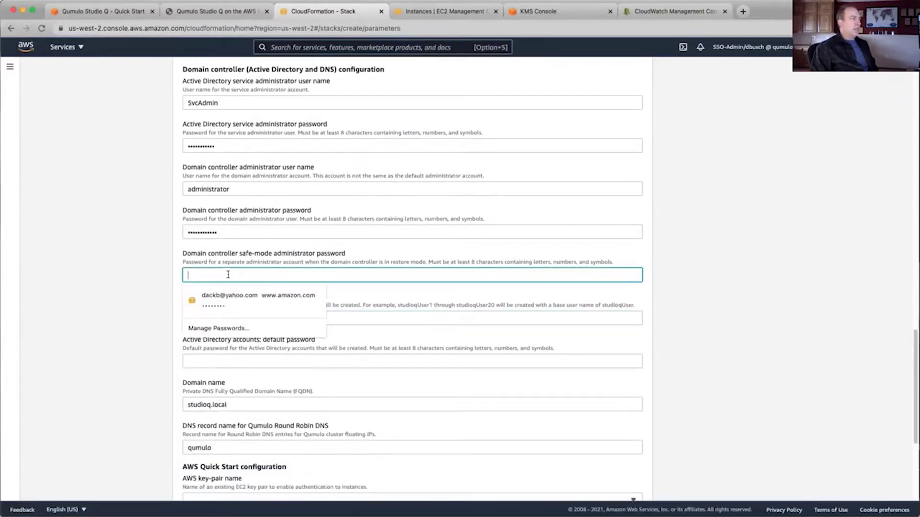
type("••••••••")
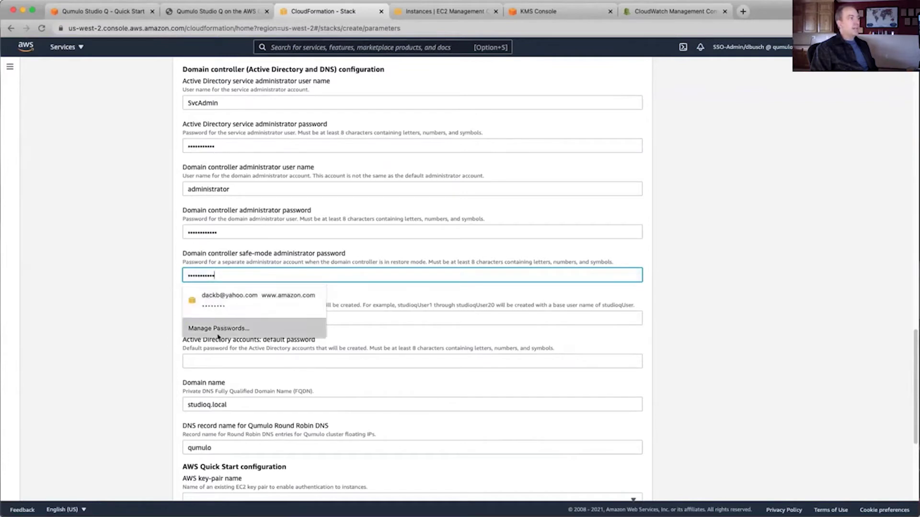
left_click(210, 360)
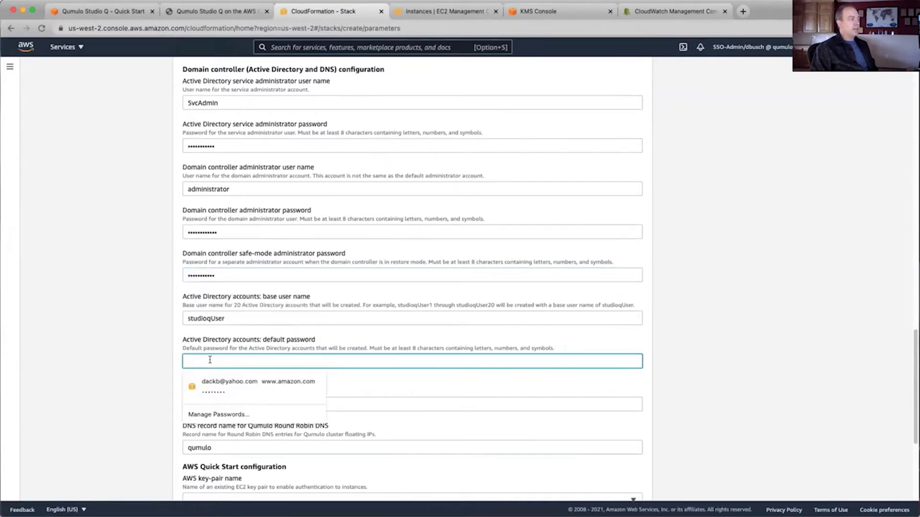
scroll(210, 360, "down", 3)
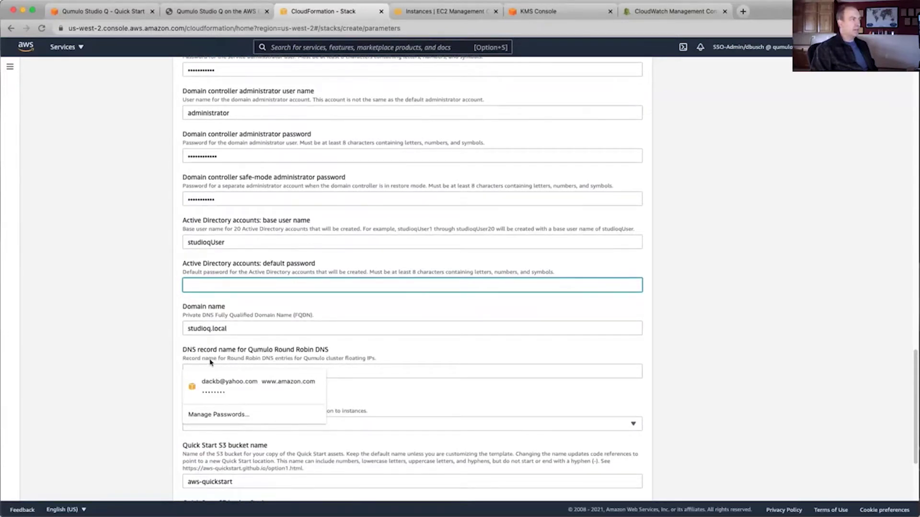
type("••••••")
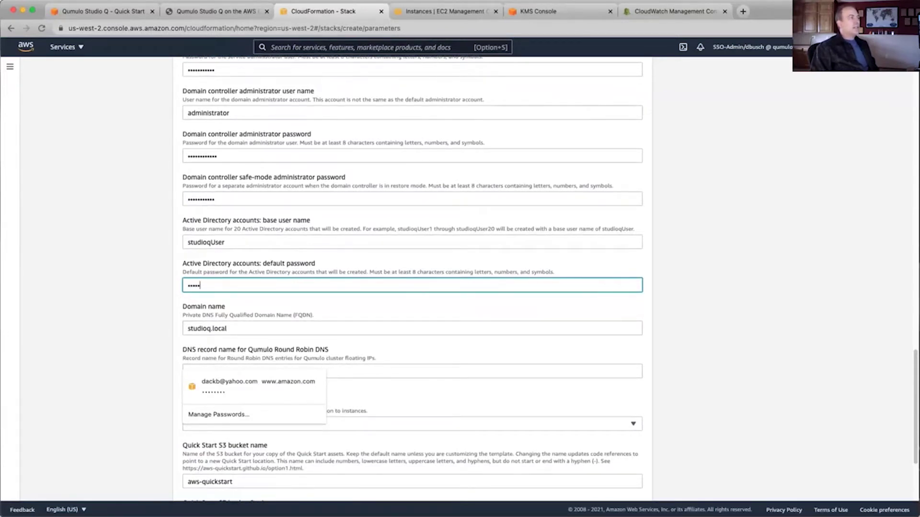
type("••••••••")
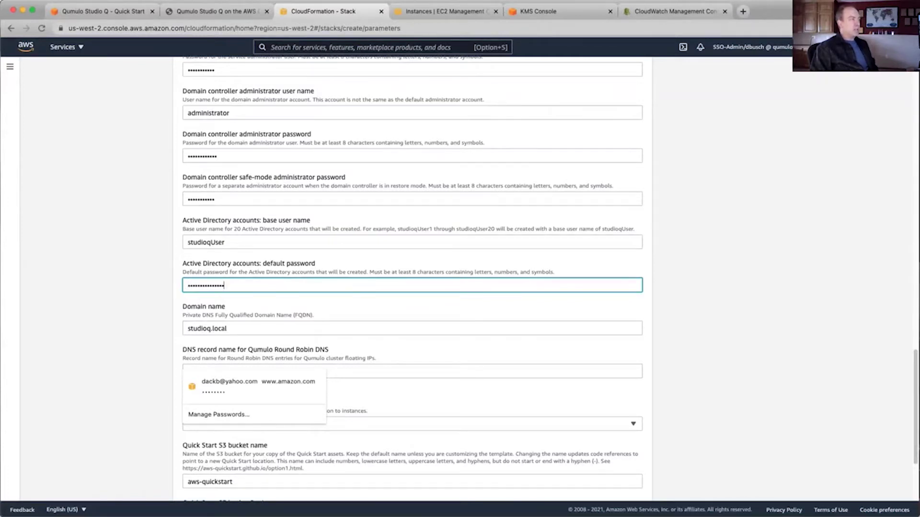
Keep domain studioq.local and DNS record qumulo, and select key pair drb-keypair-OR
left_click(249, 331)
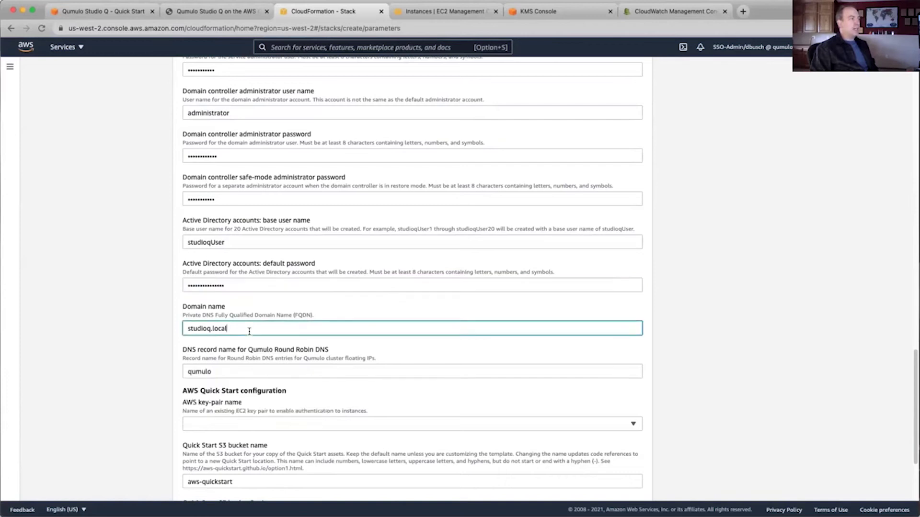
scroll(249, 331, "down", 5)
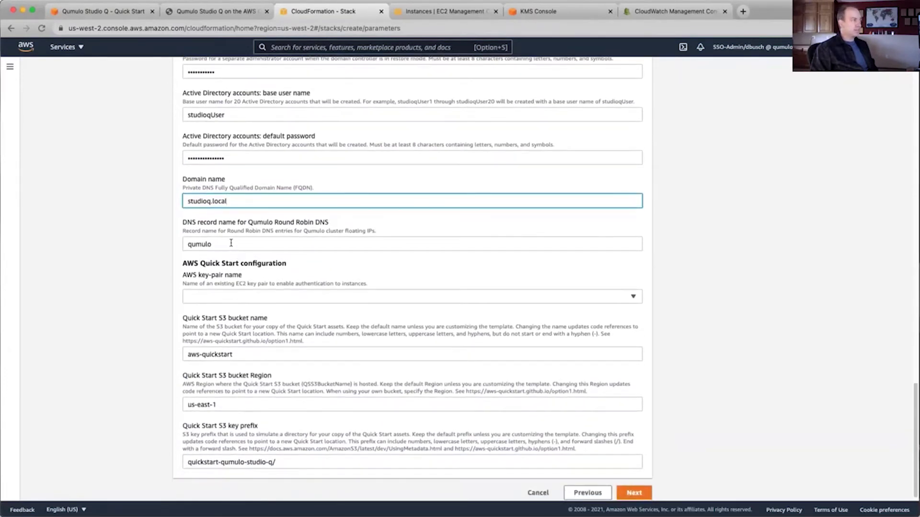
left_click(231, 243)
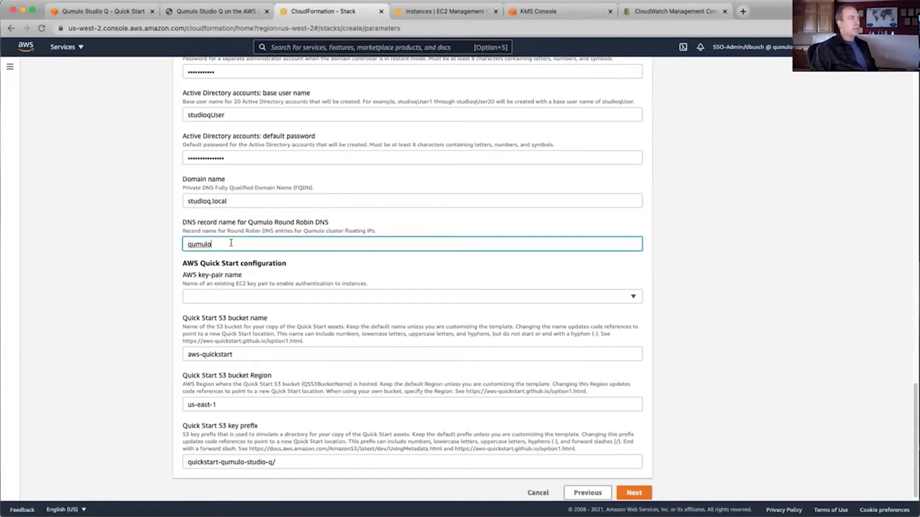
scroll(231, 243, "down", 1)
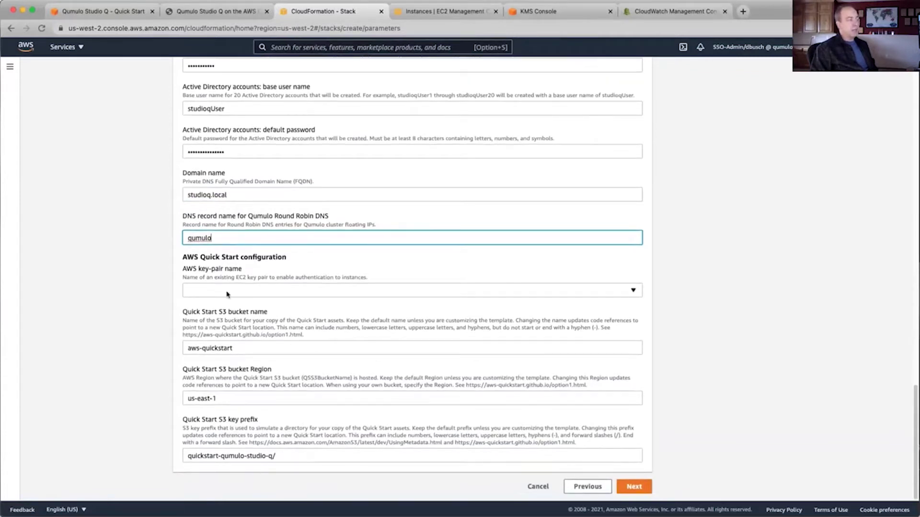
left_click(227, 293)
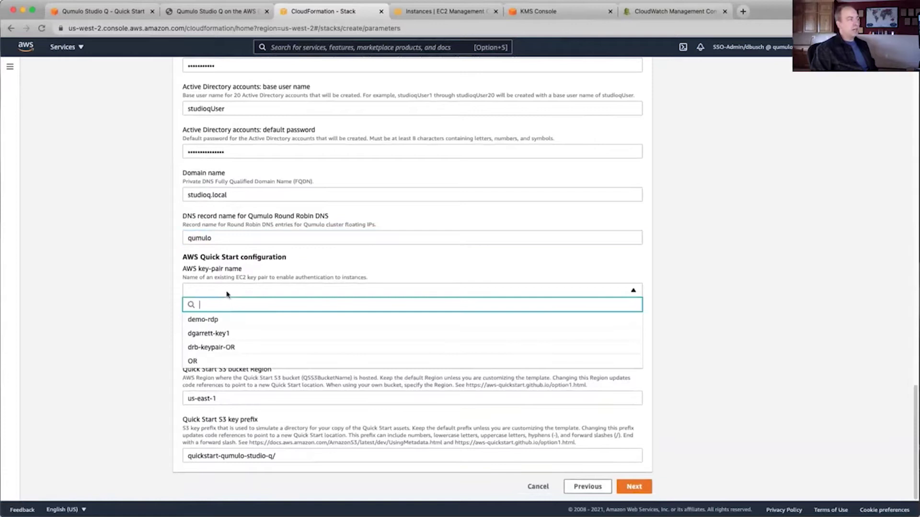
left_click(217, 350)
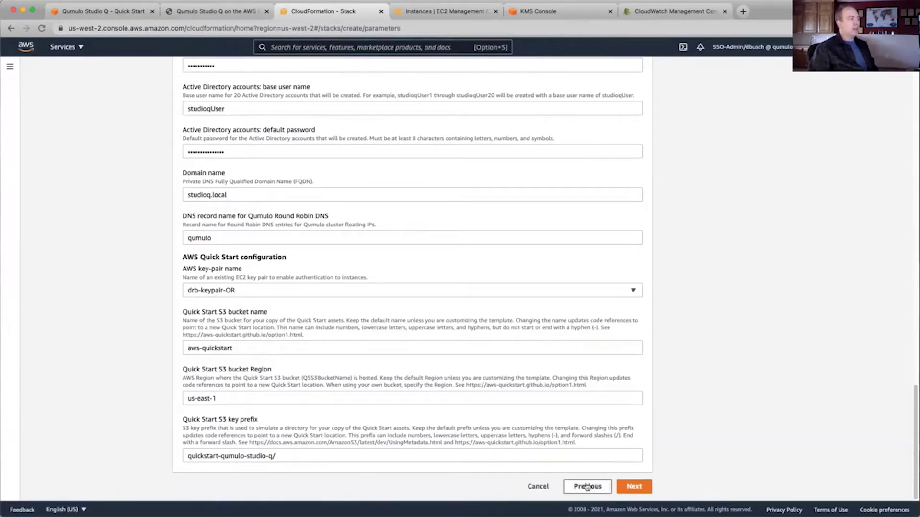
Advance past the stack options to the Review page
left_click(637, 488)
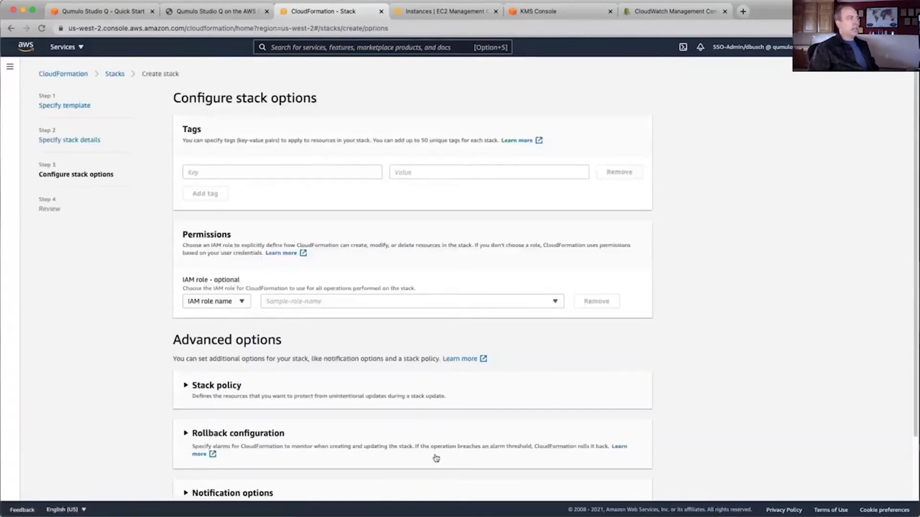
scroll(433, 455, "down", 3)
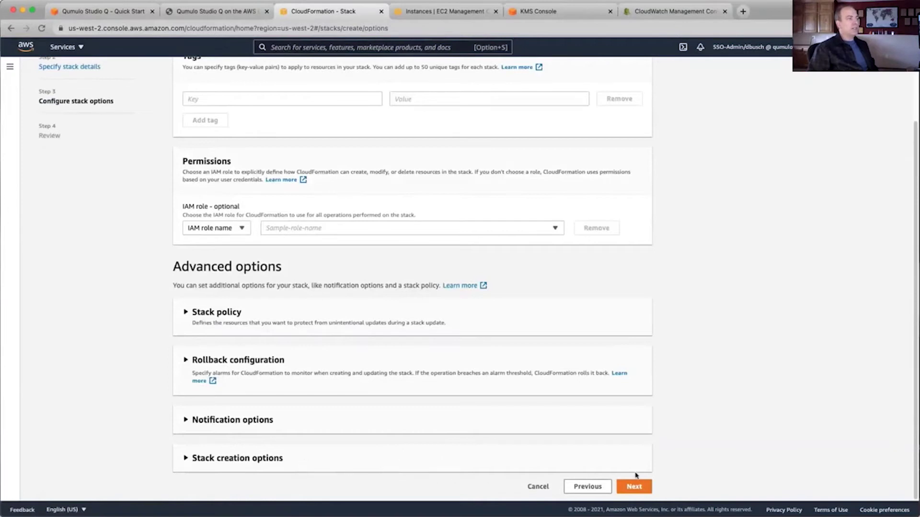
left_click(638, 487)
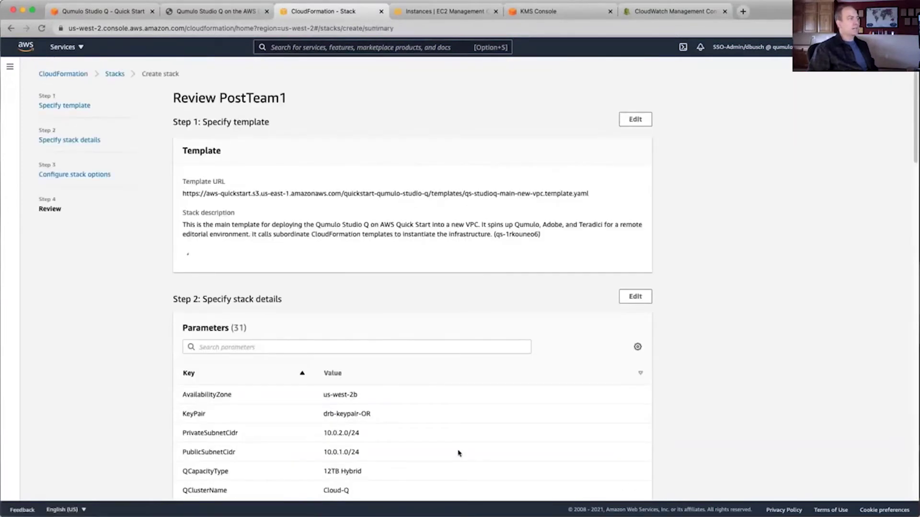
scroll(456, 453, "down", 15)
scroll(459, 453, "down", 12)
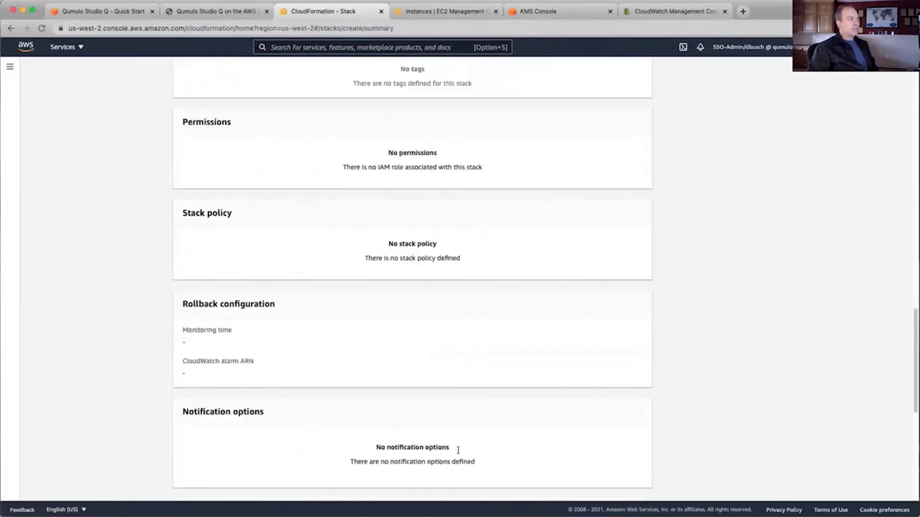
Acknowledge the IAM and CAPABILITY_AUTO_EXPAND capabilities and create the PostTeam1 stack
left_click(338, 433)
left_click(292, 448)
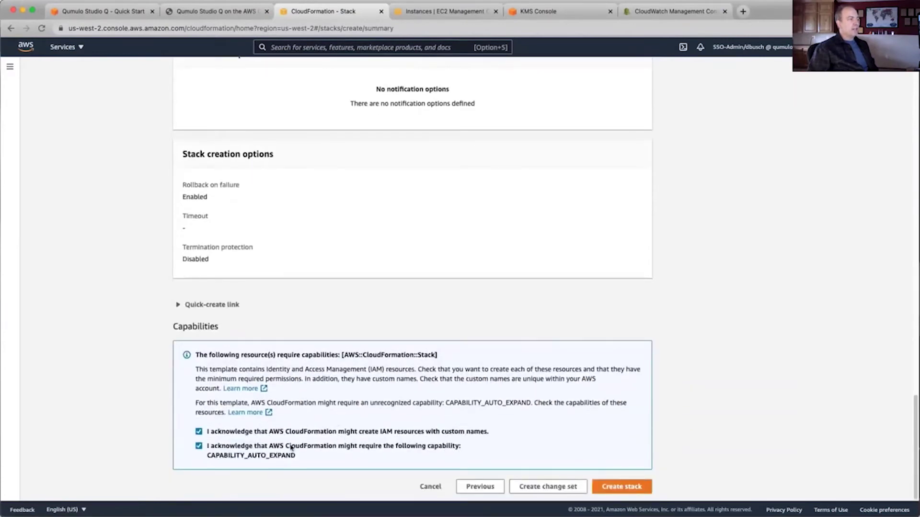
left_click(845, 50)
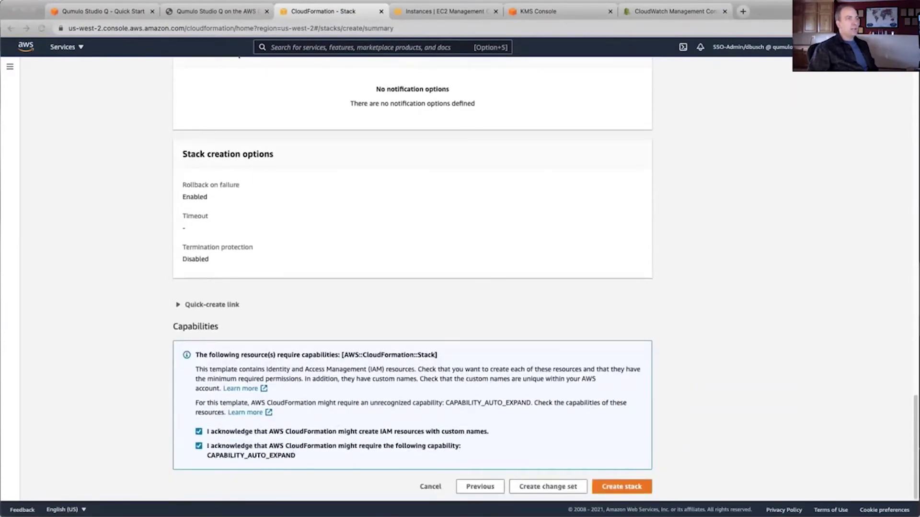
left_click(623, 492)
left_click(622, 491)
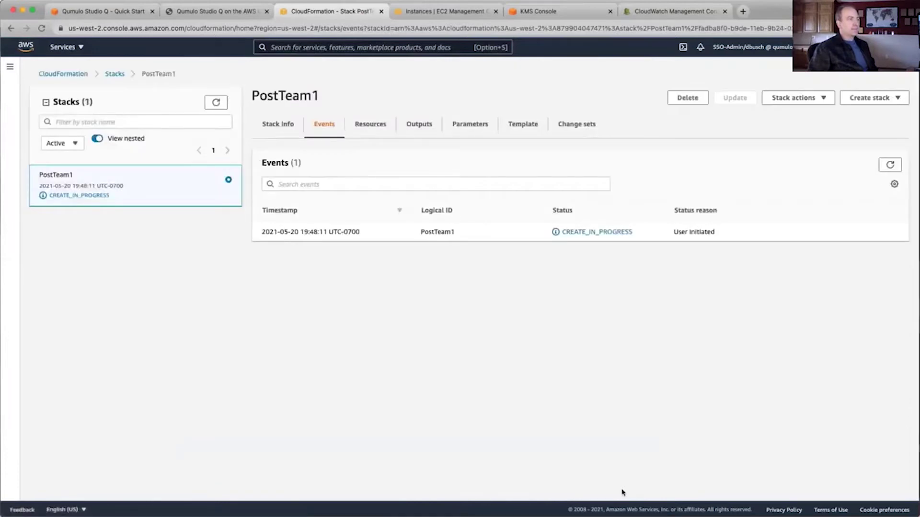
Refresh the PostTeam1 events until the stack reports CREATE_COMPLETE
left_click(891, 165)
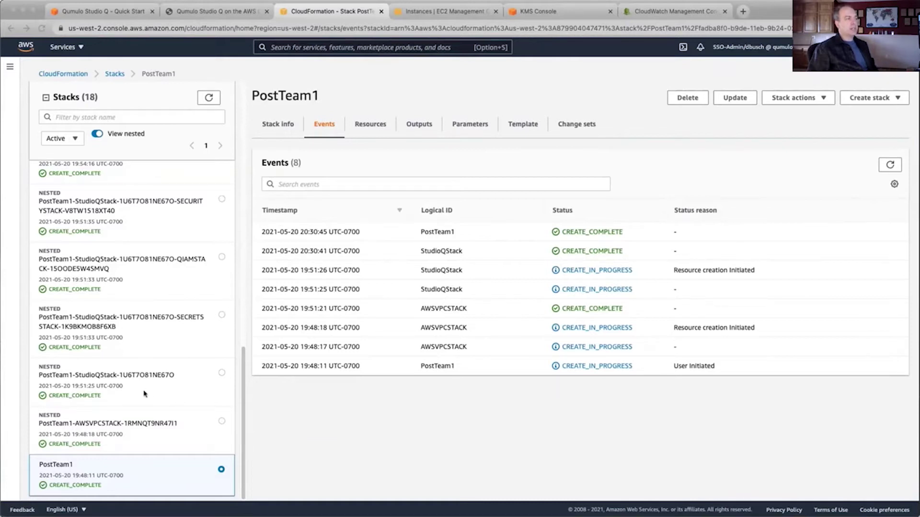
Show PostTeam1-StudioQStack's events for QSTACK, DCSTACK and QSIDECARSTACK
left_click(143, 394)
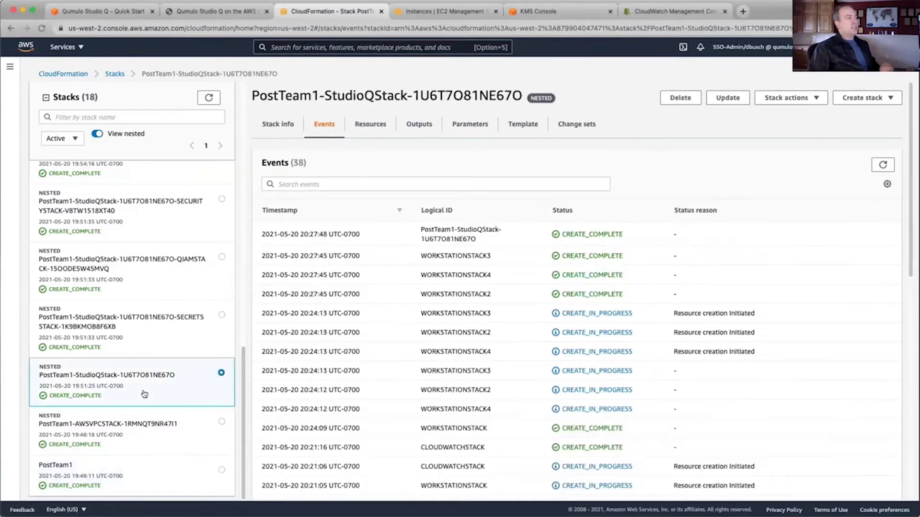
scroll(539, 420, "down", 10)
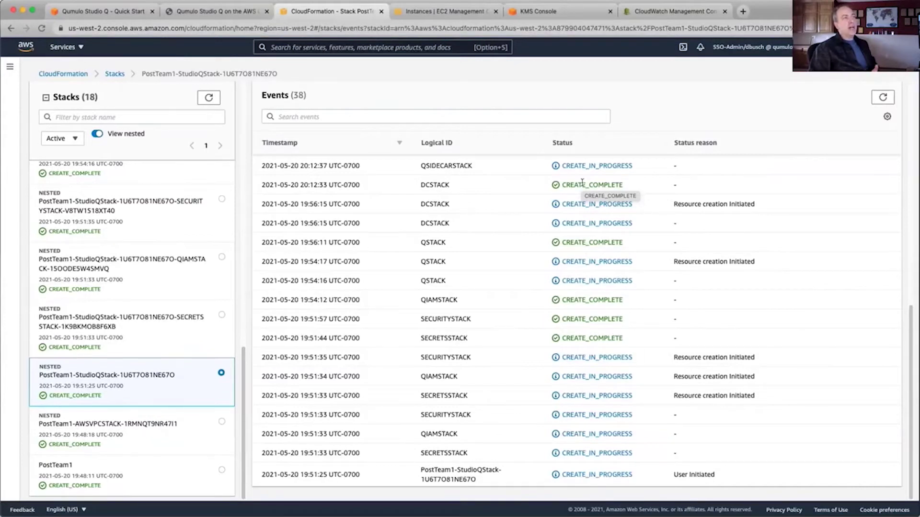
Follow the events up to the root CREATE_COMPLETE, then list the PostTeam1 EC2 instances
scroll(583, 183, "up", 3)
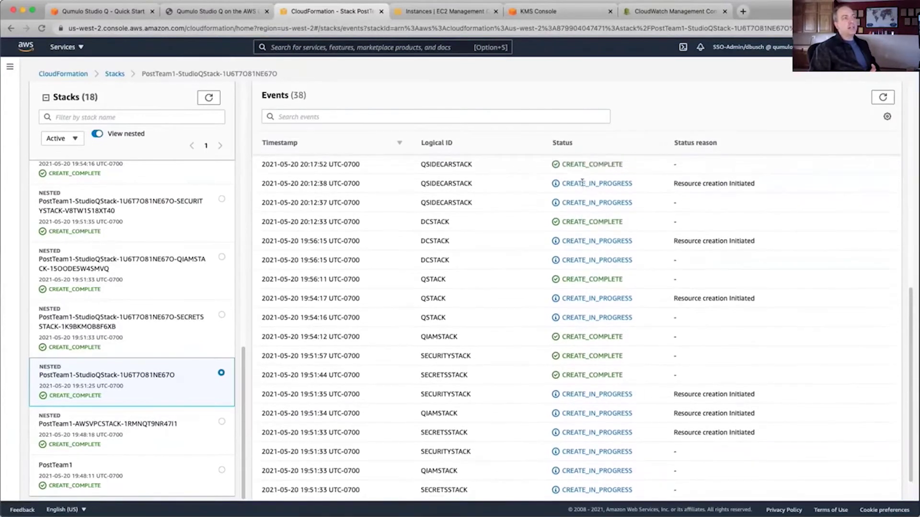
scroll(583, 192, "up", 3)
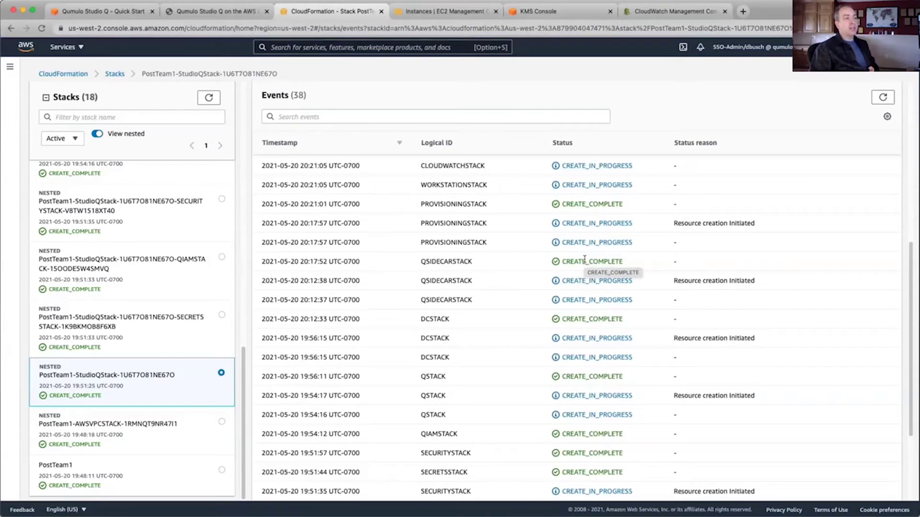
scroll(584, 259, "up", 1)
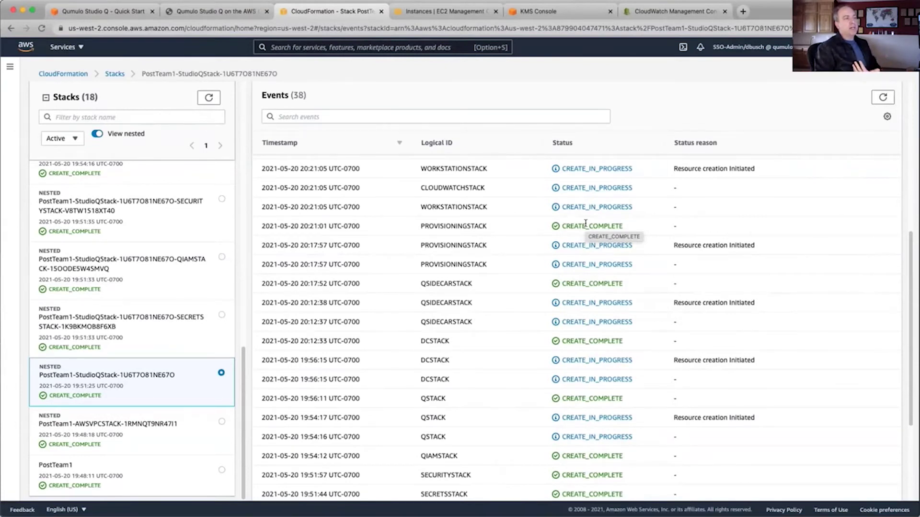
scroll(585, 224, "up", 4)
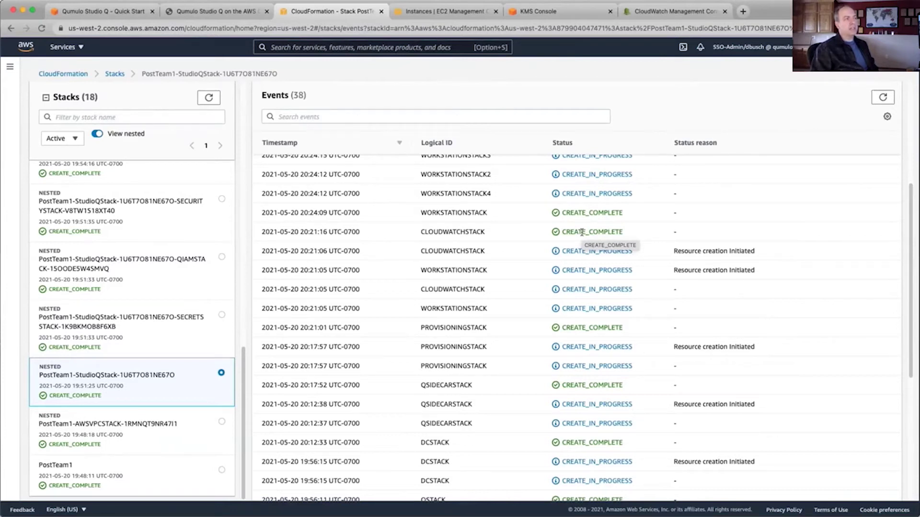
scroll(582, 233, "up", 2)
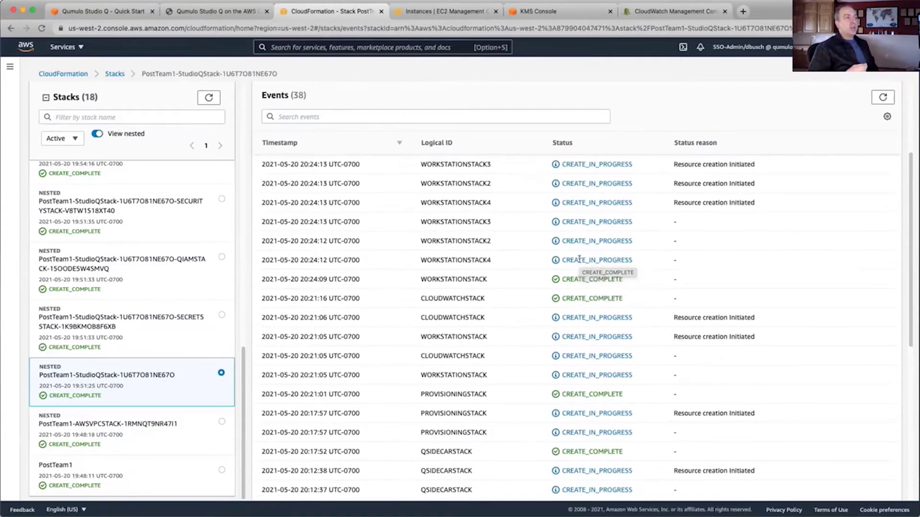
scroll(580, 262, "up", 2)
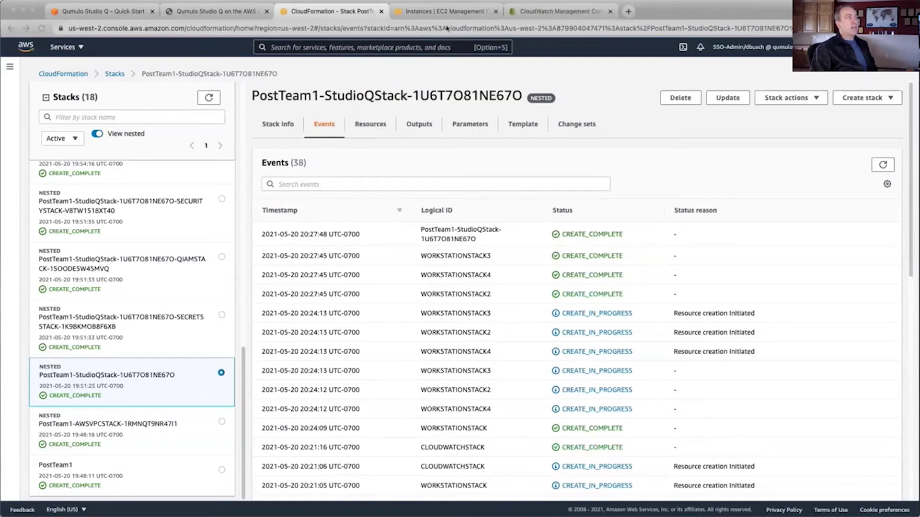
left_click(455, 14)
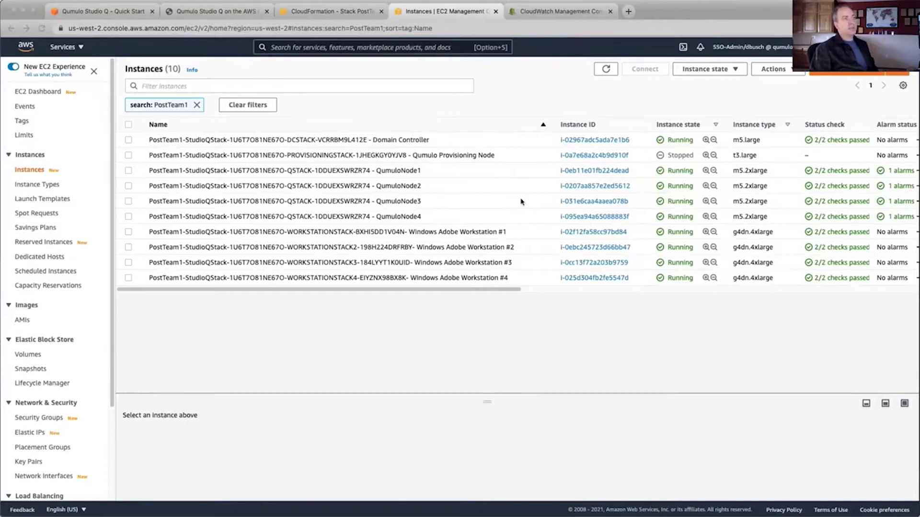
Return to PostTeam1's CloudFormation Outputs listing the four Adobe workstation public IPs
left_click(337, 12)
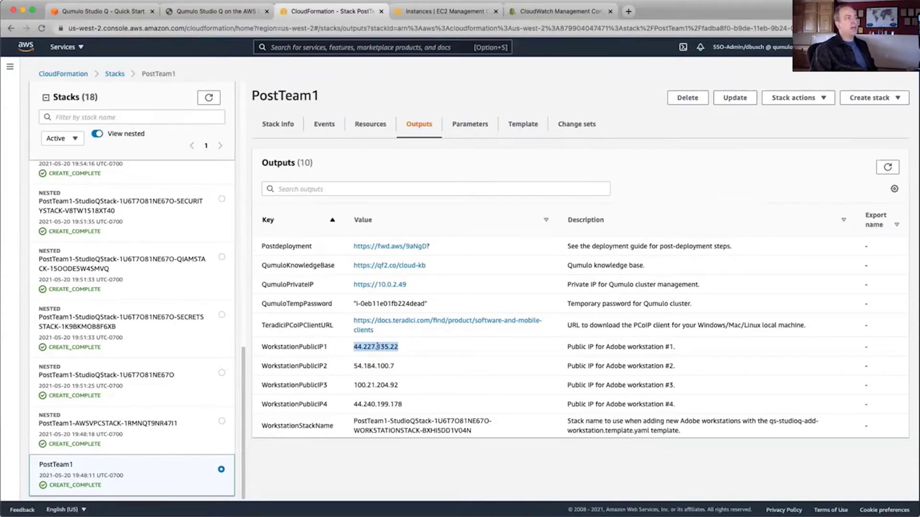
Launch the PCoIP client and connect insecurely to workstation 44.227.135.22
key("F4")
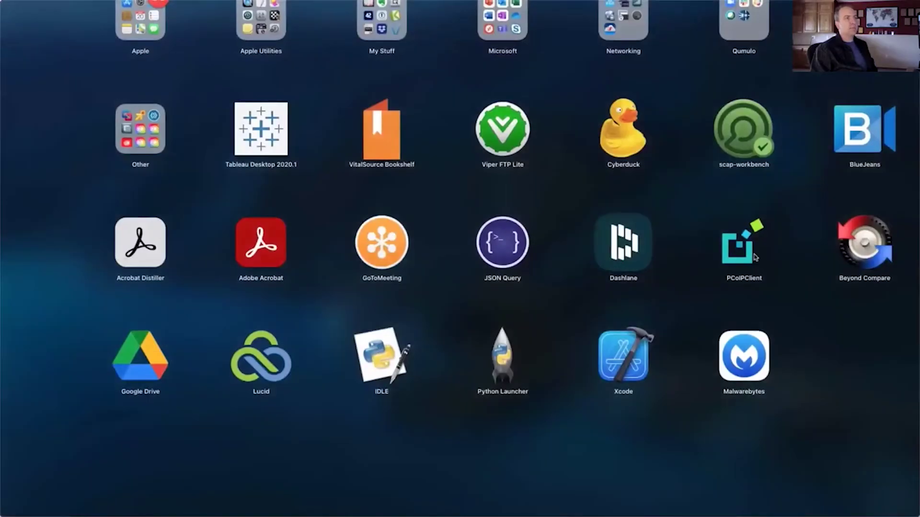
left_click(754, 254)
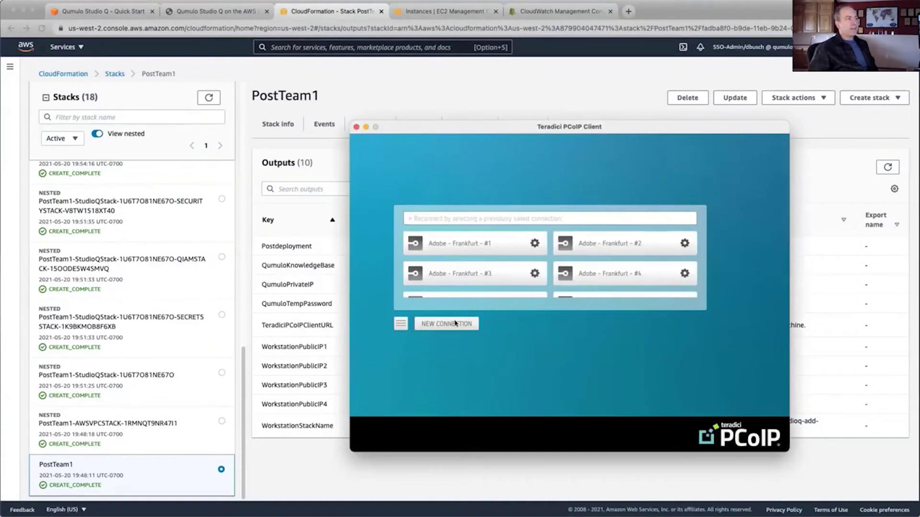
left_click(455, 324)
left_click(514, 222)
type("44.227.135.22")
left_click(628, 221)
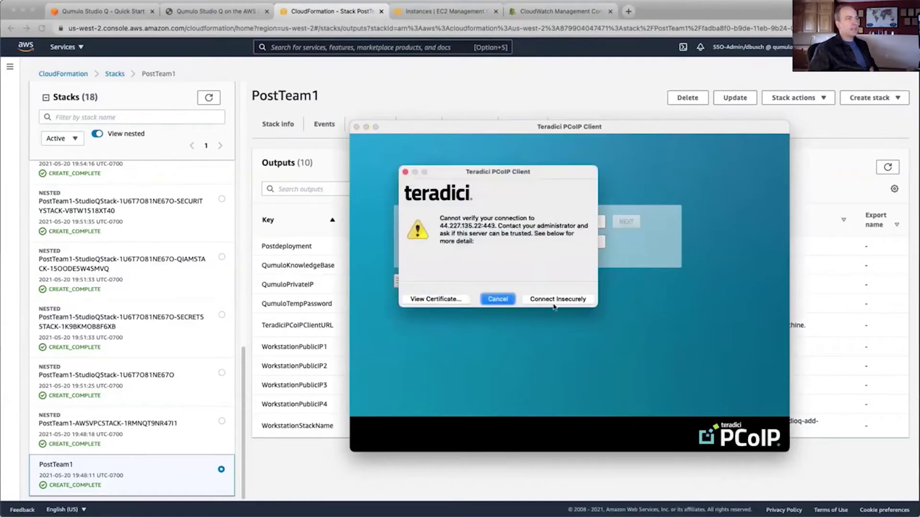
left_click(553, 303)
Sign in to the workstation's Windows desktop with its username and password
type("stu")
key("BackSpace")
type("tudioq")
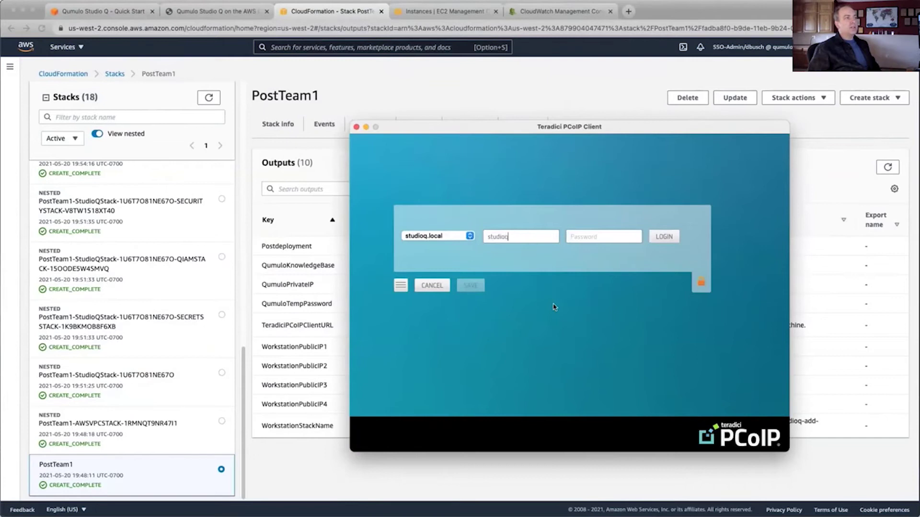
type("user*************")
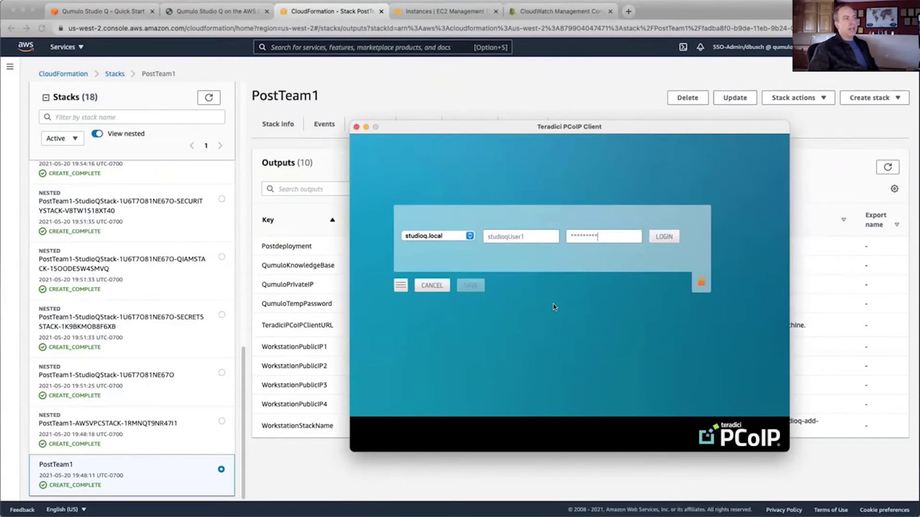
key("Return")
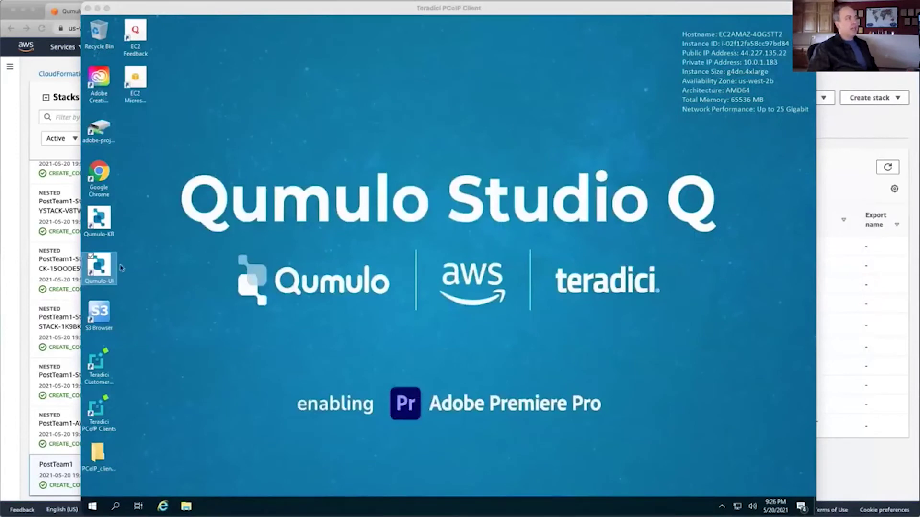
Open Qumulo-UI and log in to cluster Cloud-Q with the administrator username and password
left_click(104, 272)
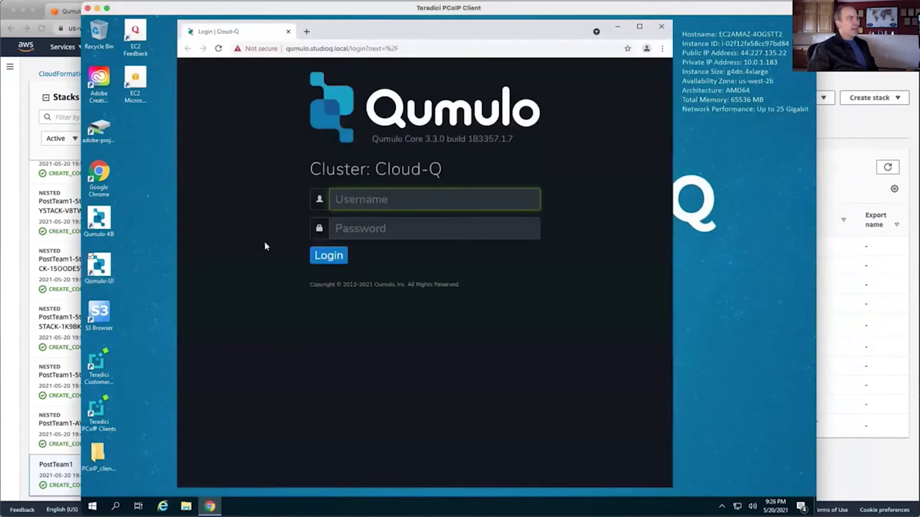
type("admin")
key("Tab")
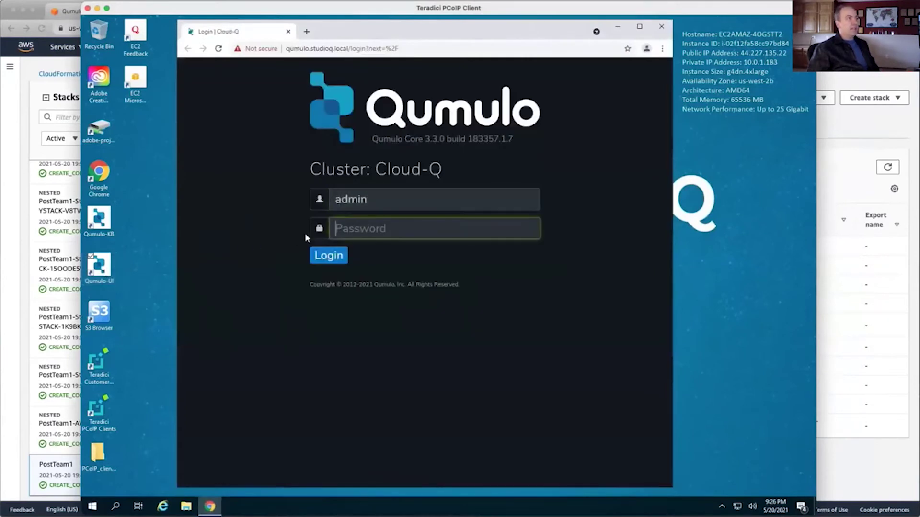
type("admin12345678901234567")
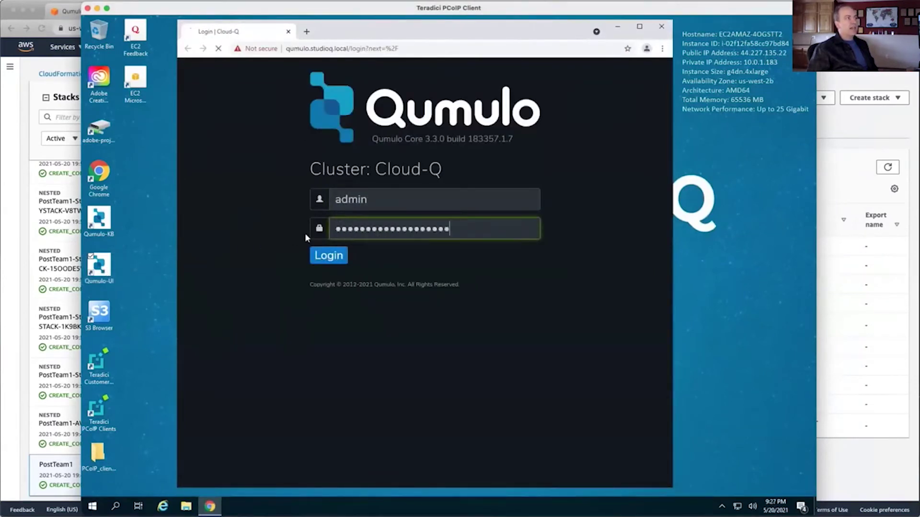
key("Return")
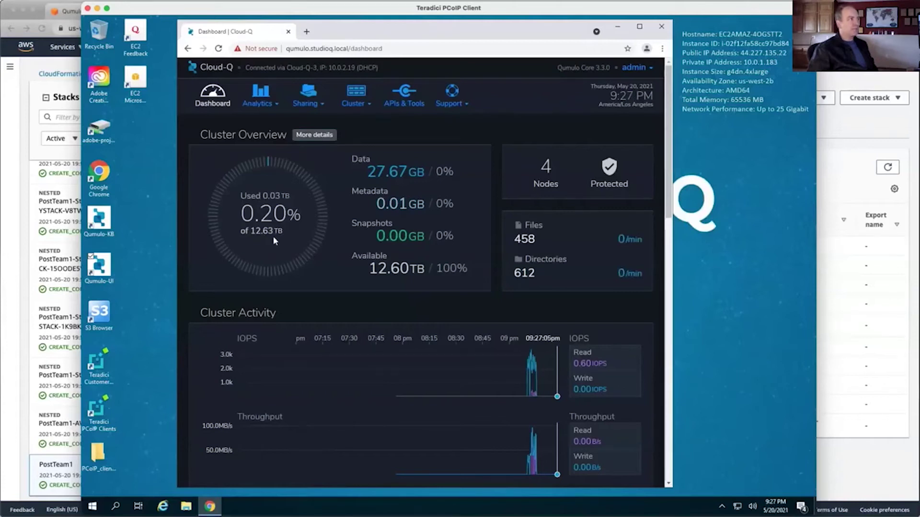
Open node Cloud-Q-1's details and review its five 107.1 GB SSDs and ten 536.6 GB HDDs
left_click(314, 137)
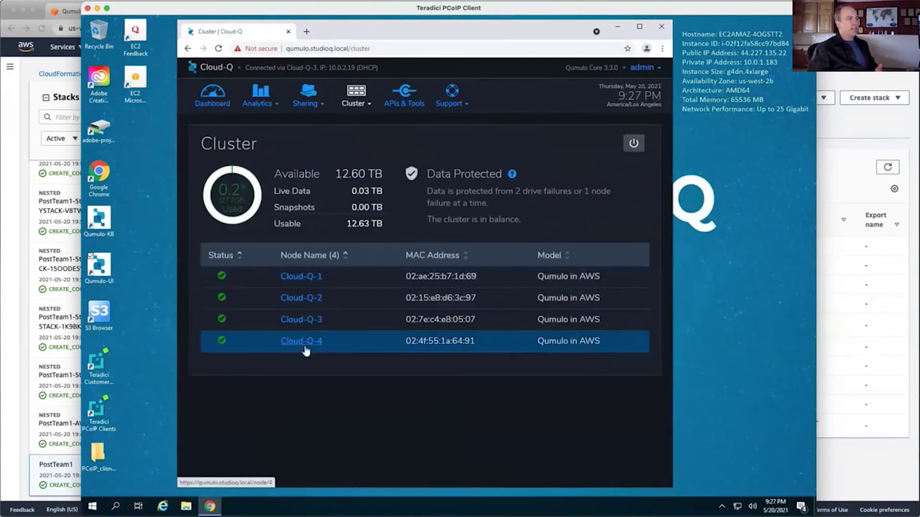
left_click(302, 278)
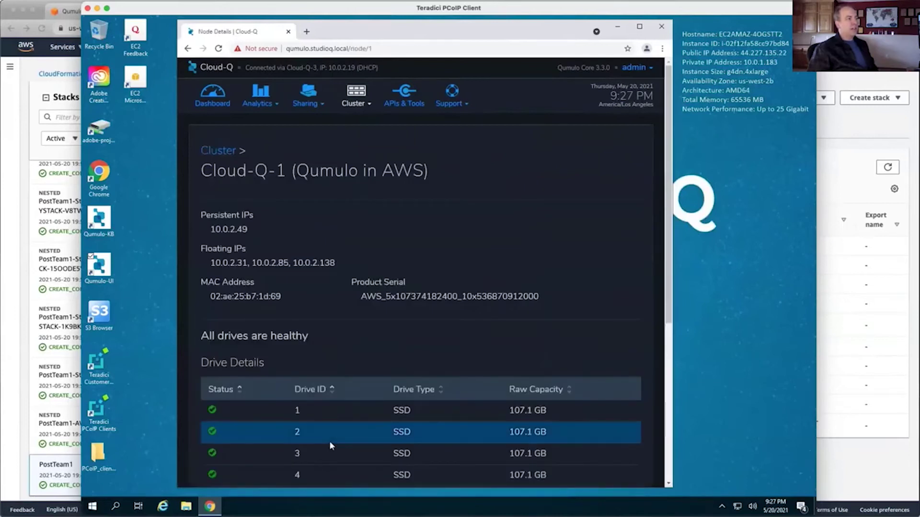
scroll(329, 440, "down", 5)
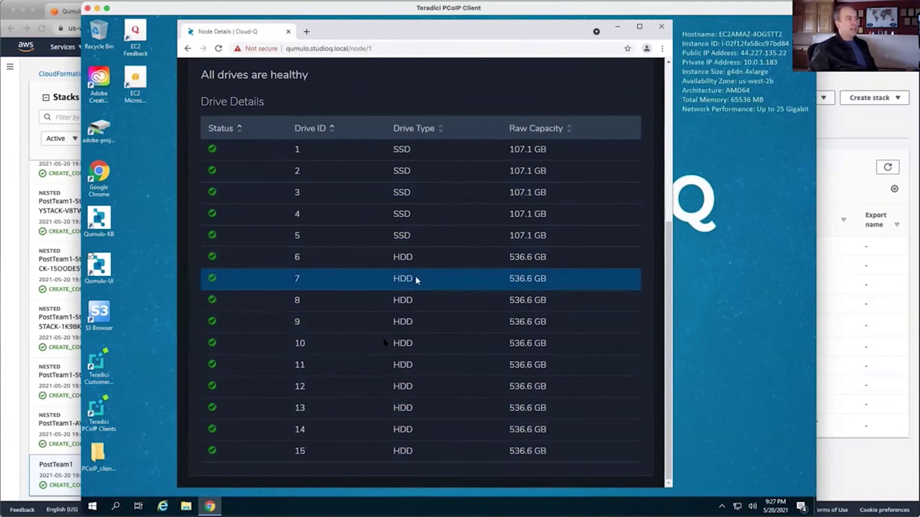
scroll(357, 111, "up", 5)
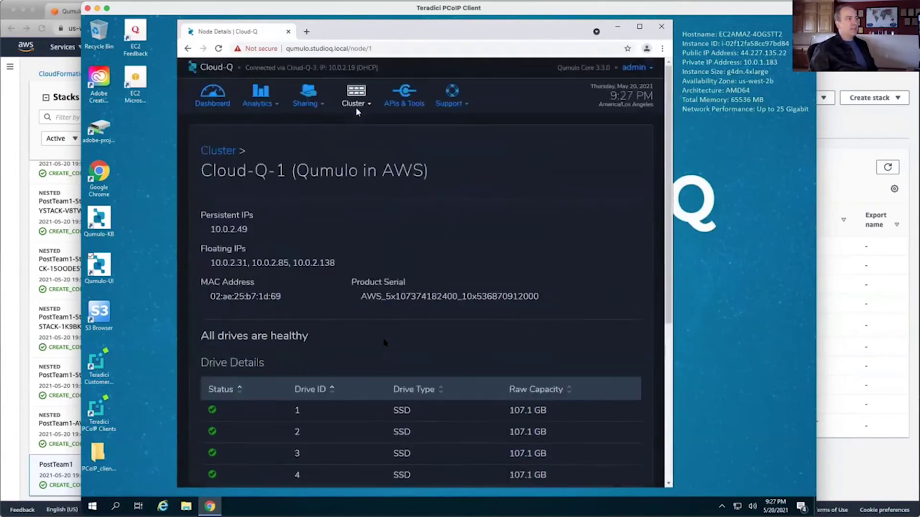
Review the cluster's network configuration and its local users and groups
mouse_move(352, 102)
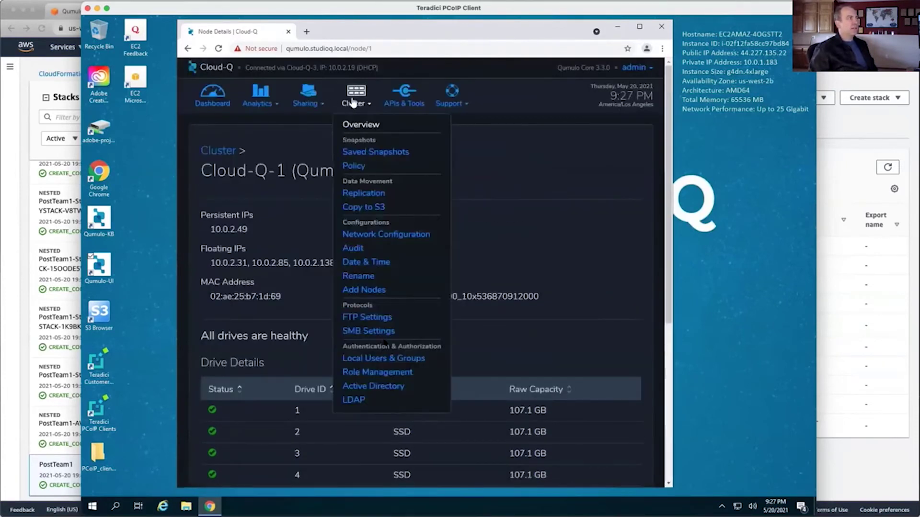
left_click(373, 234)
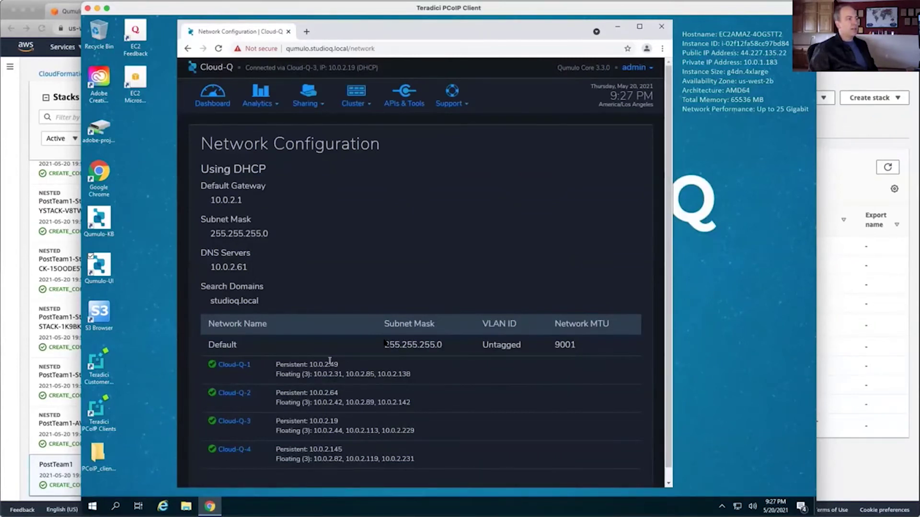
left_click(357, 103)
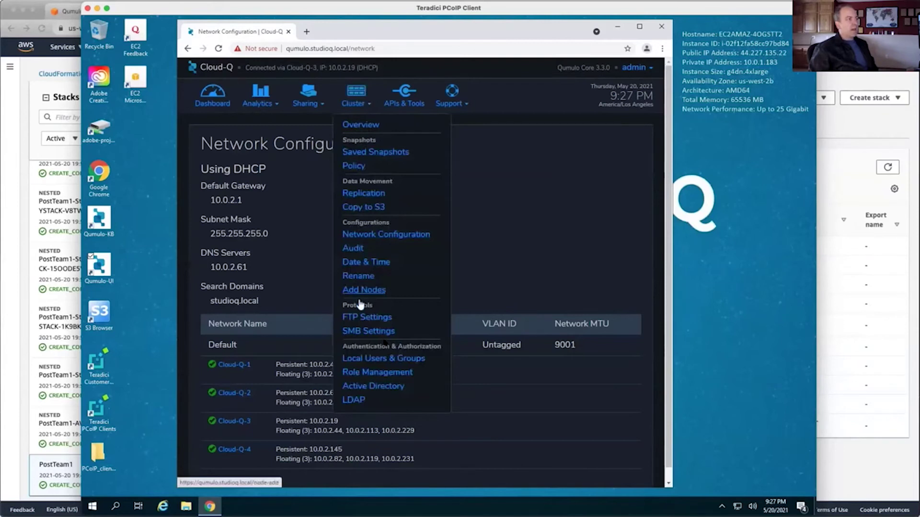
left_click(362, 361)
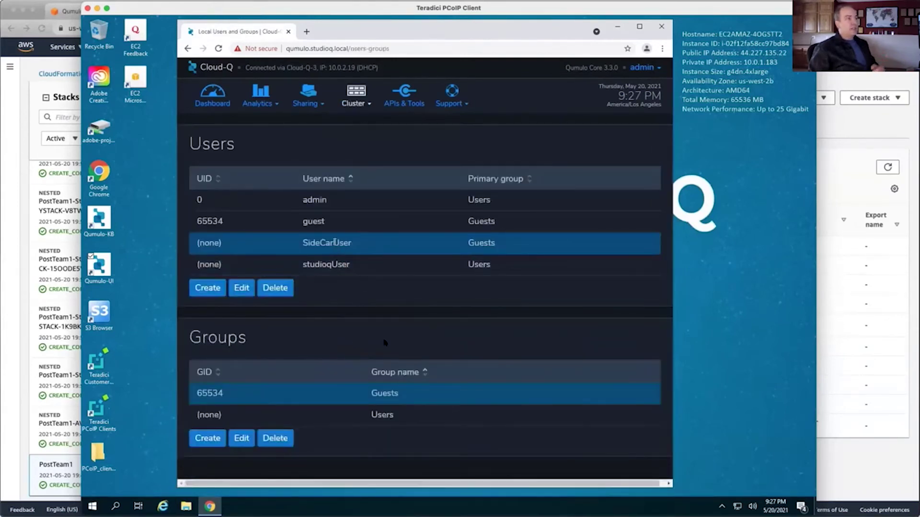
left_click(324, 273, "ctrl")
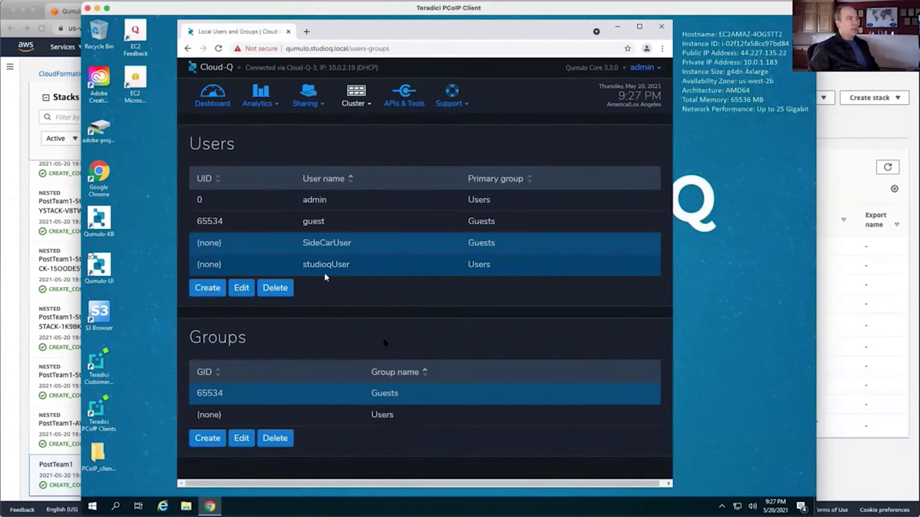
Check Role Management and the Active Directory join, then return to the Dashboard
left_click(355, 105)
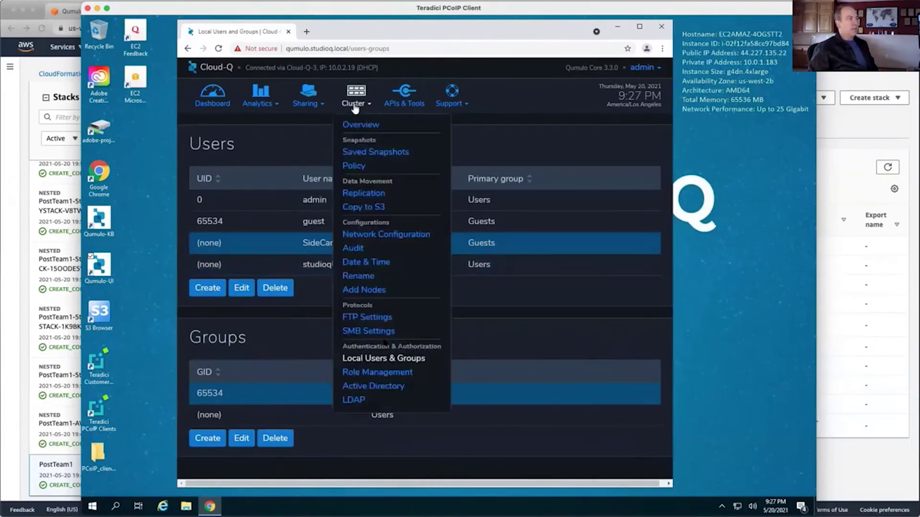
left_click(378, 373)
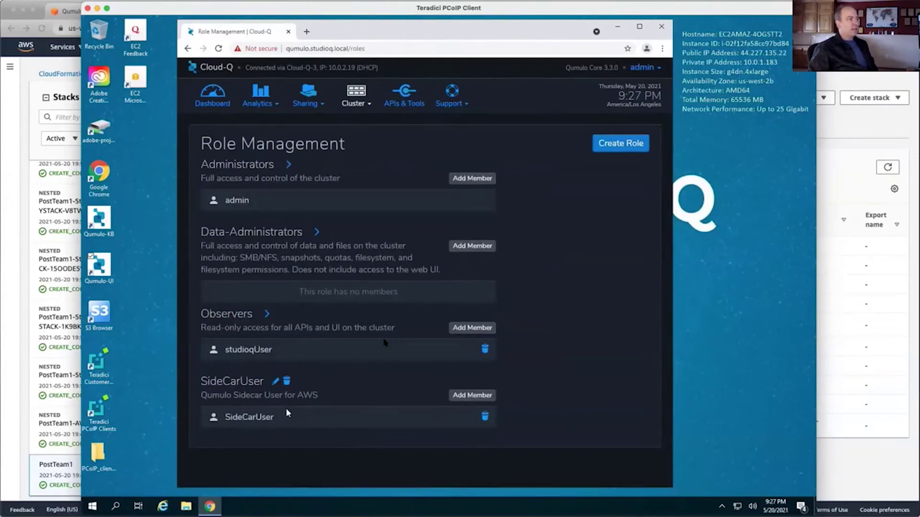
left_click(355, 99)
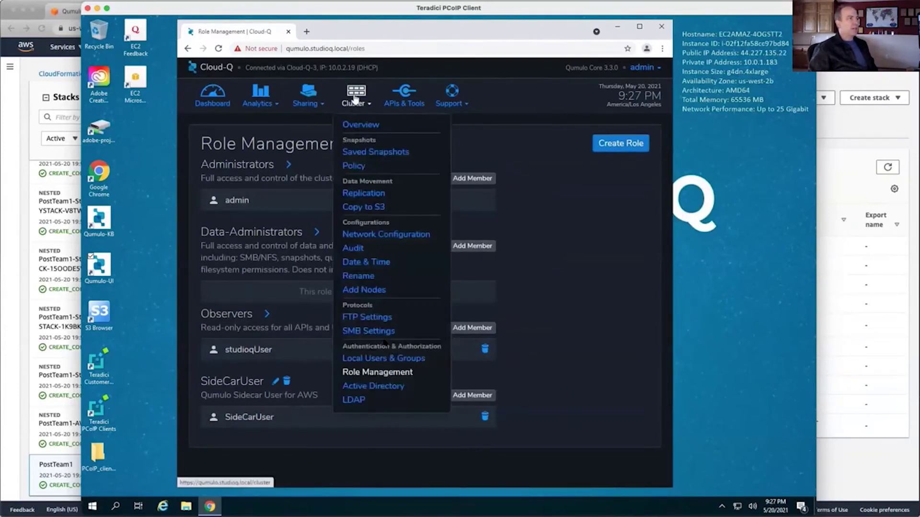
left_click(360, 386)
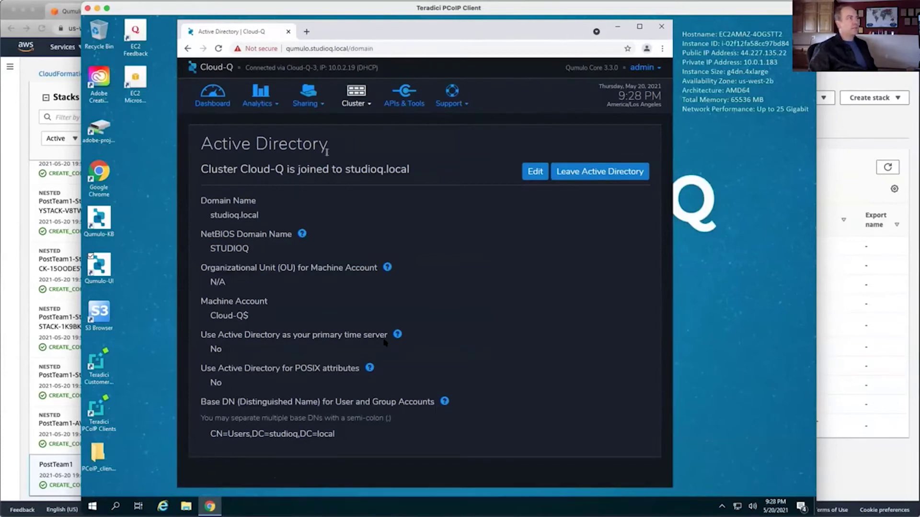
left_click(228, 101)
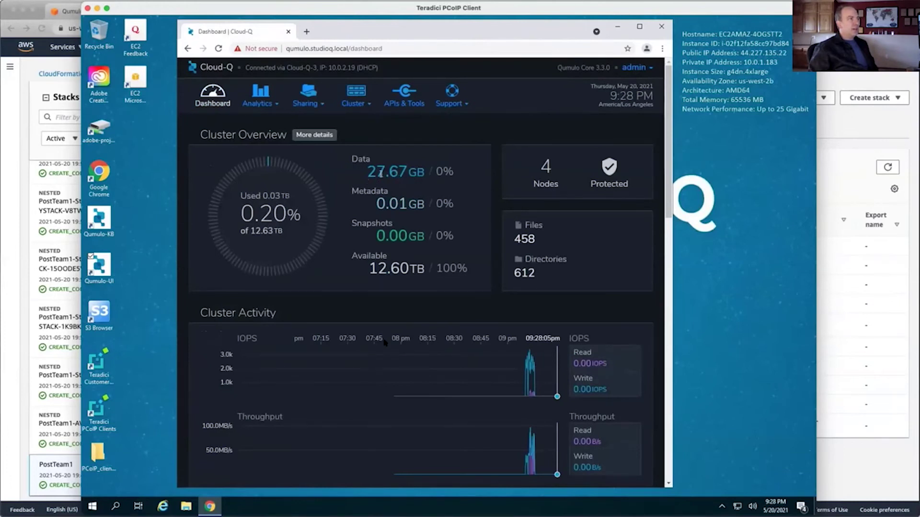
Drill into adobe-projects > Premiere Qumulo Demo in Capacity Explorer to see its 8.6 GB usage
left_click(259, 98)
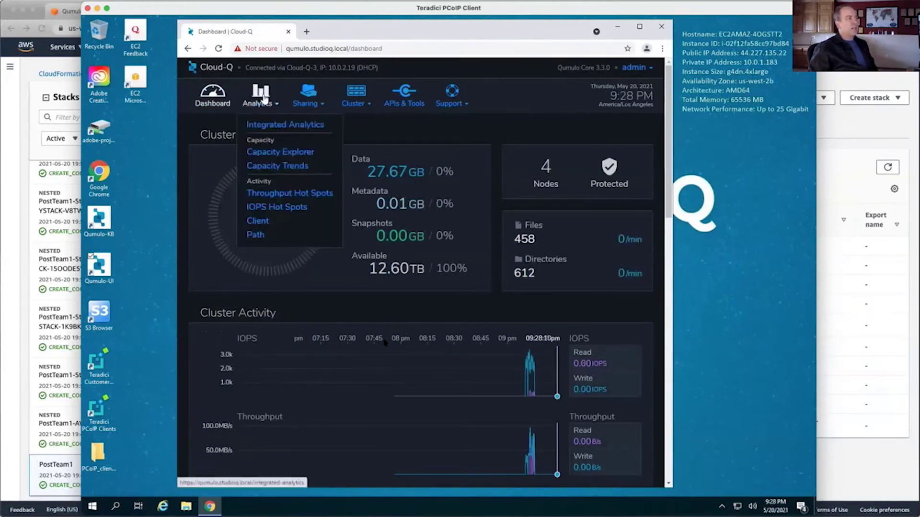
left_click(263, 156)
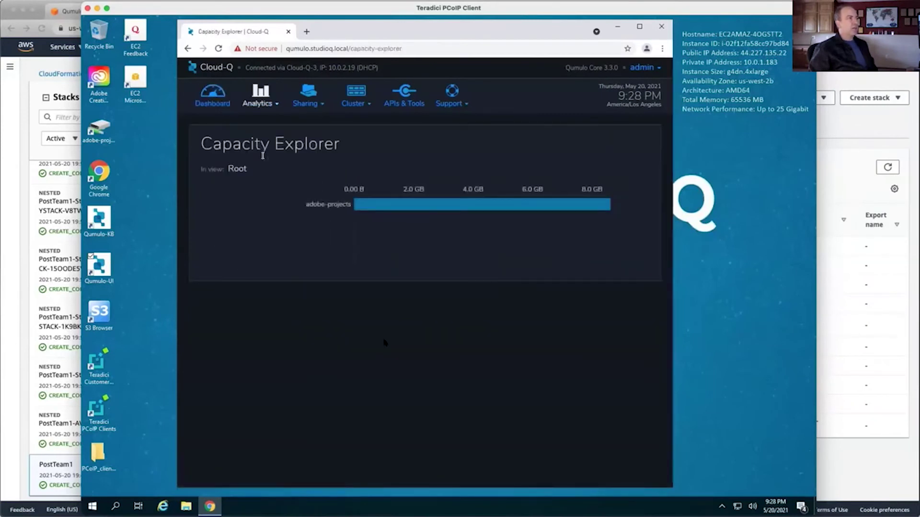
left_click(385, 209)
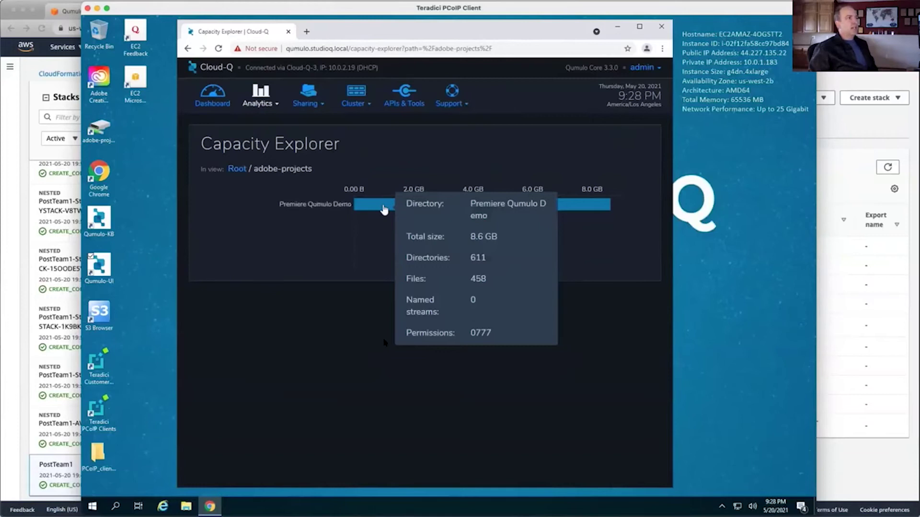
left_click(384, 209)
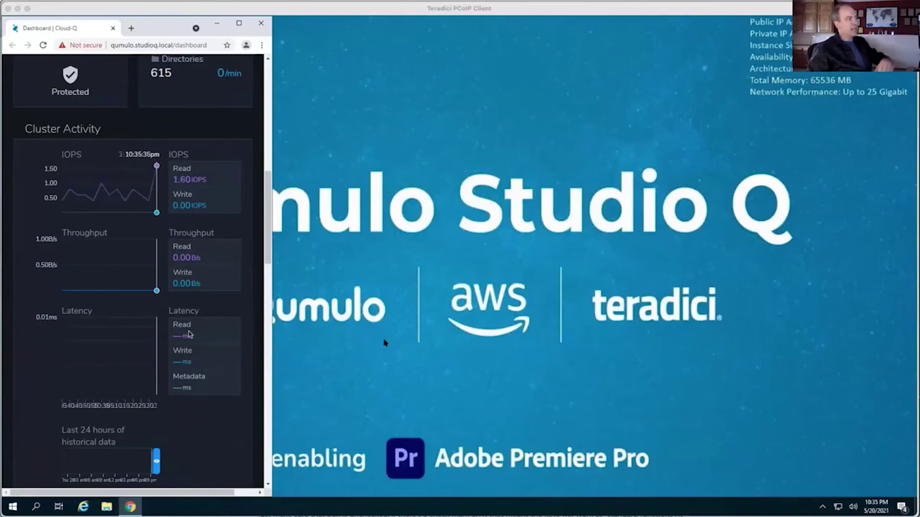
Launch Adobe Premiere Pro 2021 on the remote workstation
left_click(13, 507)
left_click(13, 507)
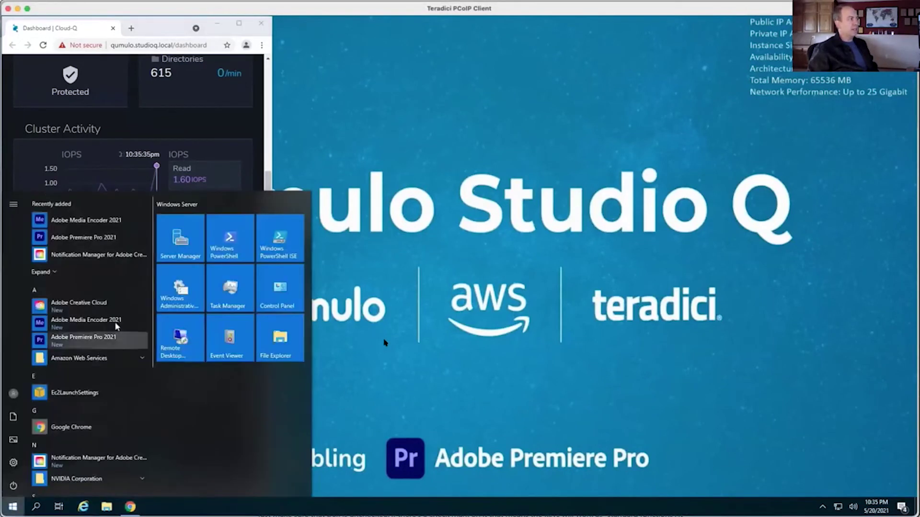
left_click(101, 239)
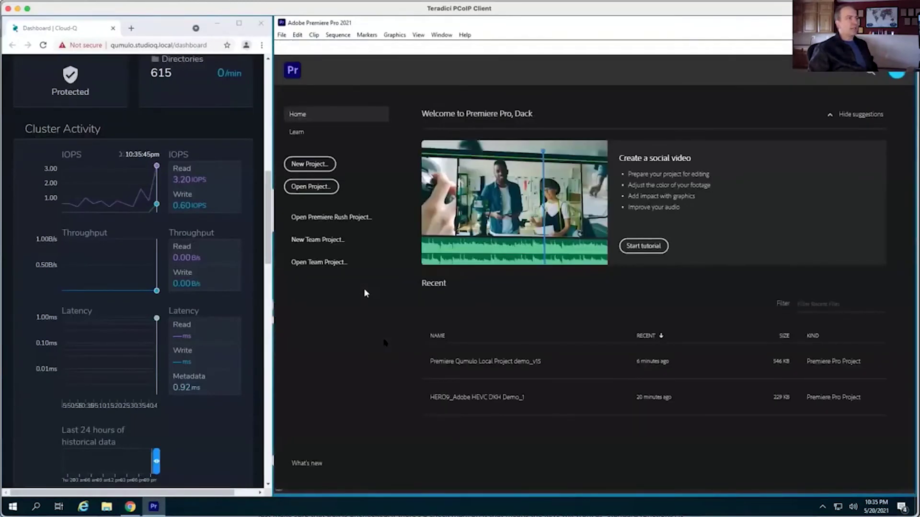
Open the demo_v15 project from adobe-projects (Q:) > Premiere Qumulo Demo
left_click(311, 187)
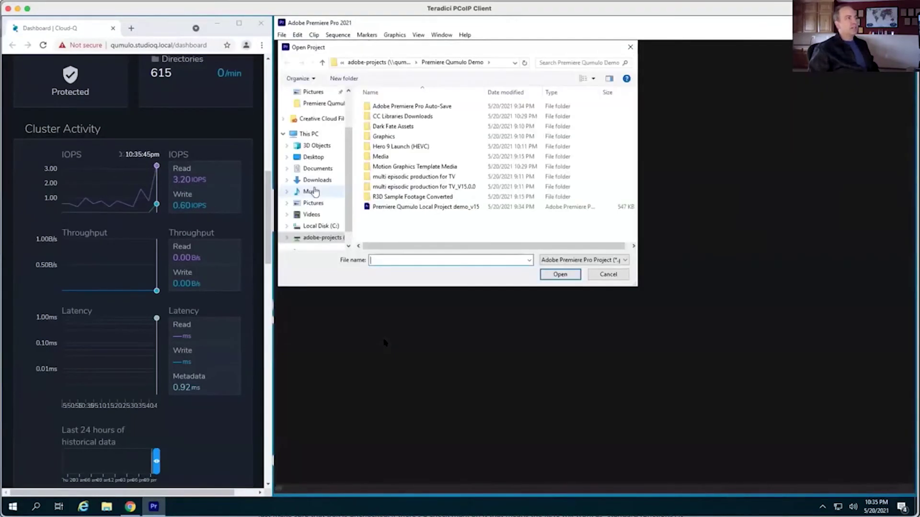
left_click(313, 238)
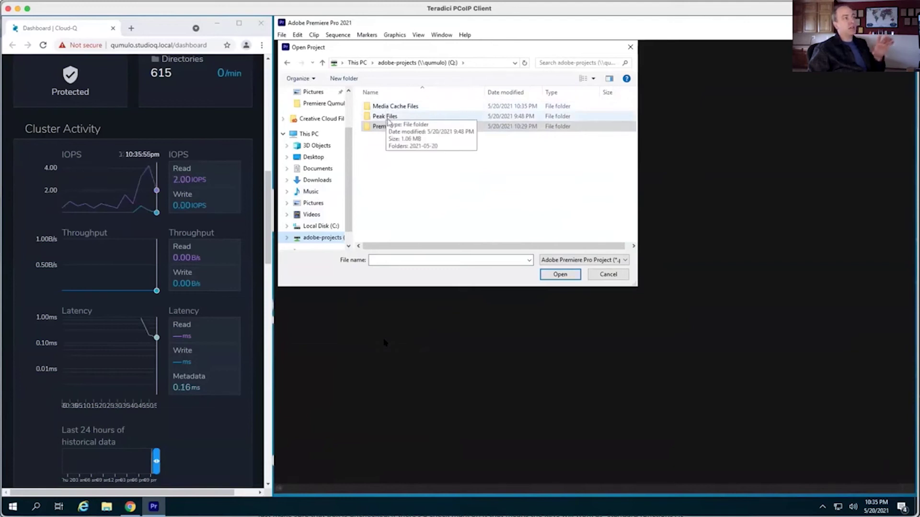
left_click(405, 126)
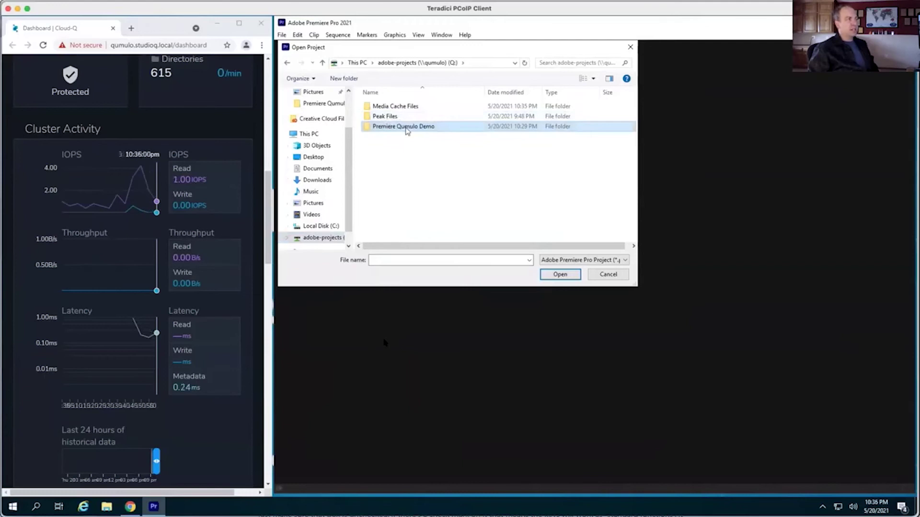
double_click(406, 127)
double_click(395, 207)
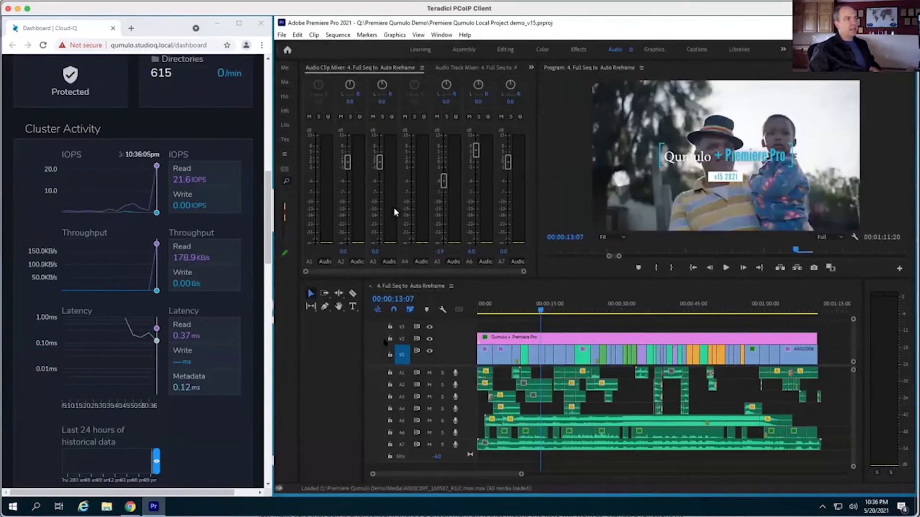
Rewind 4. Full Seq to Auto Reframe to 00:00:00:00 and play it through to 00:01:11:20
left_click_drag(543, 314, 478, 314)
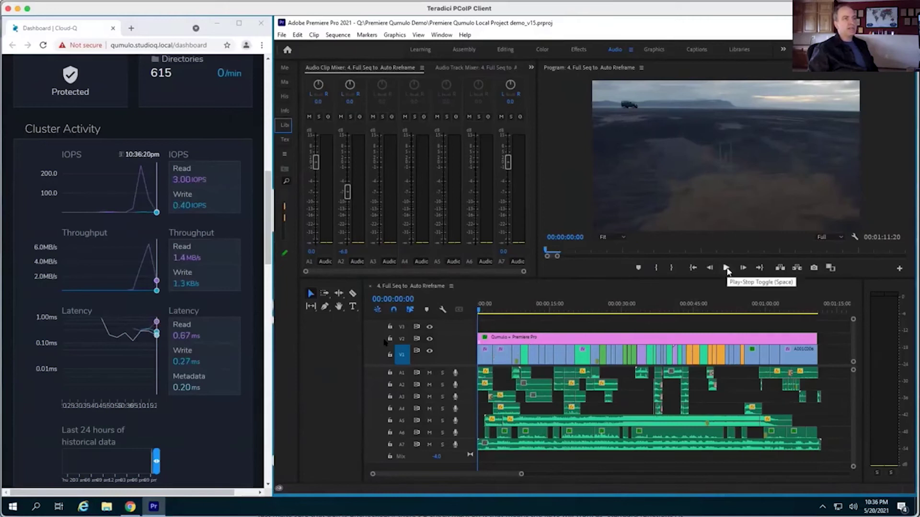
left_click(727, 269)
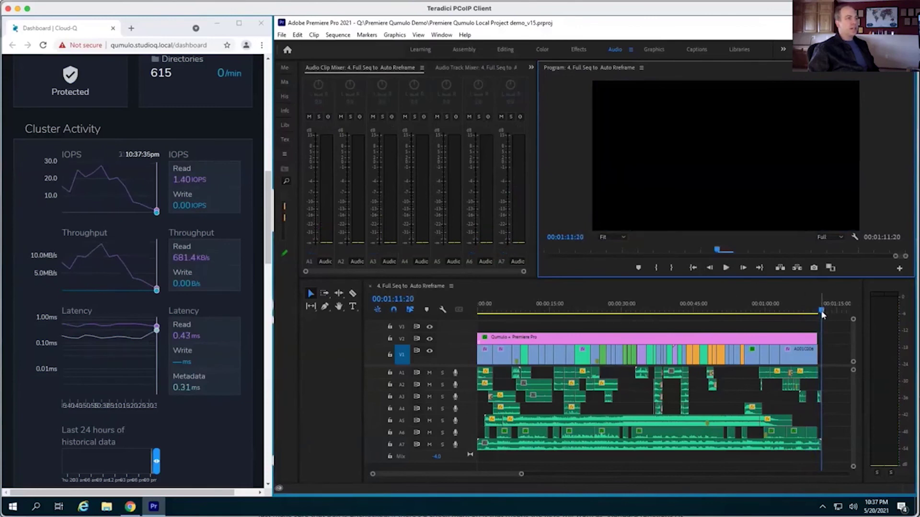
Replay the sequence from its start, then scrub the playhead back to 00:00:00:00
left_click_drag(822, 314, 560, 311)
key("Home")
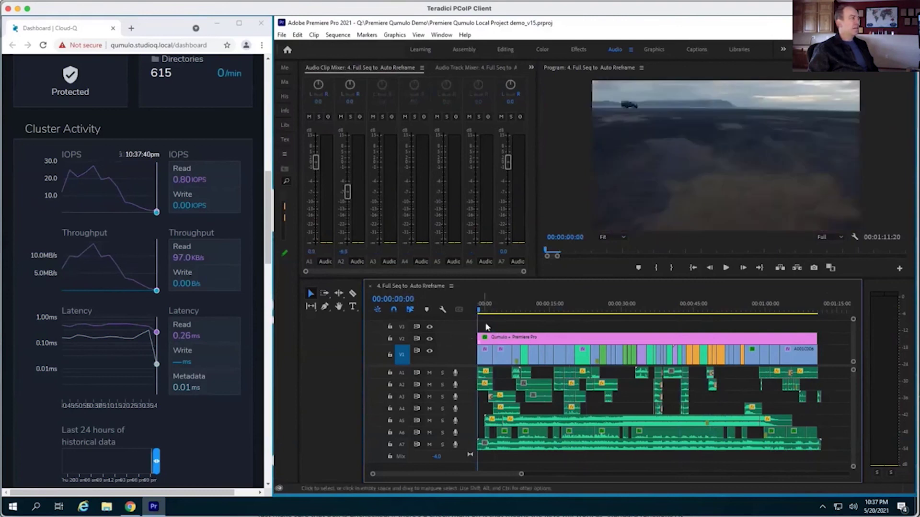
left_click_drag(481, 312, 463, 312)
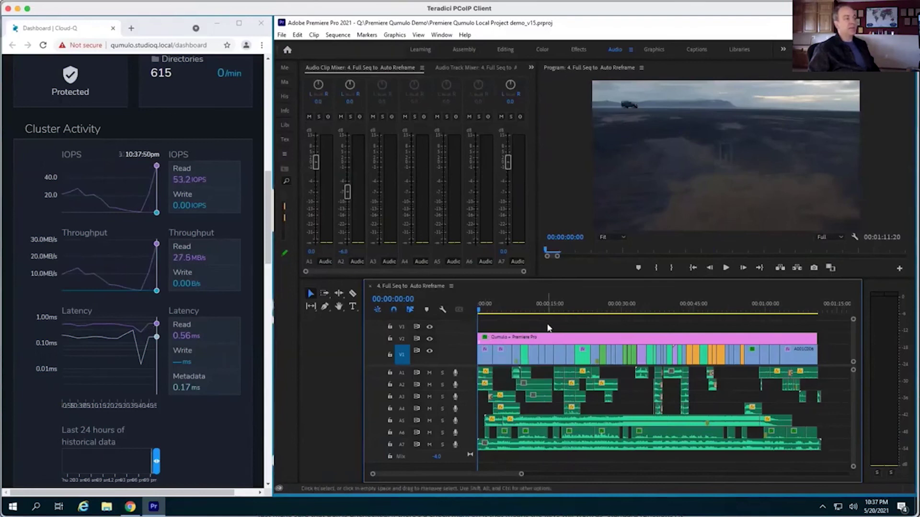
key("space")
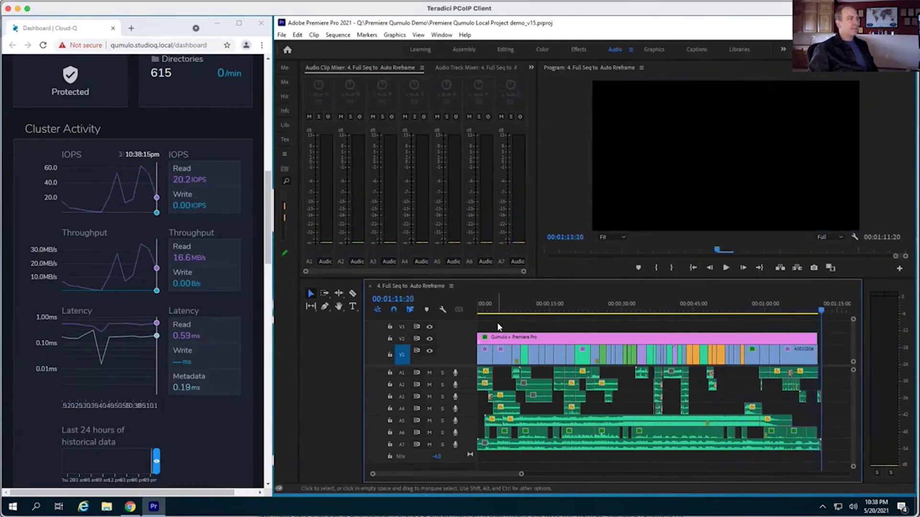
left_click_drag(822, 312, 457, 324)
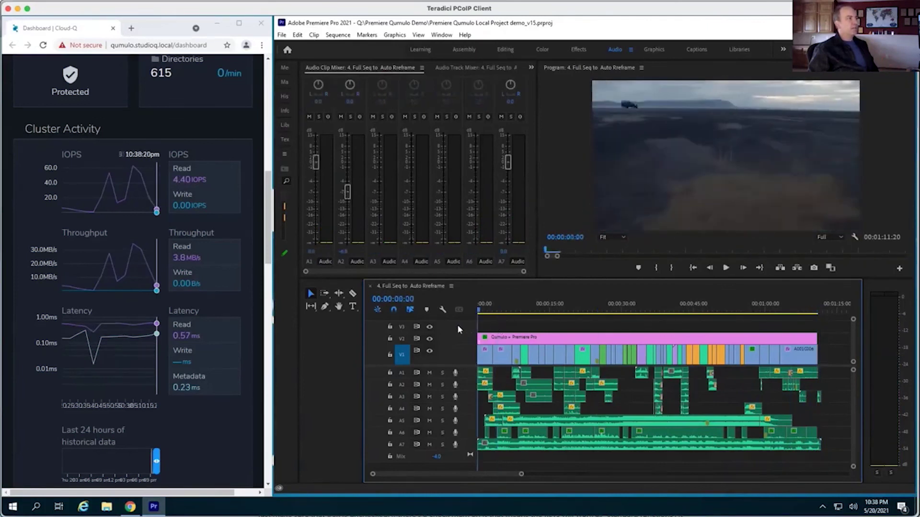